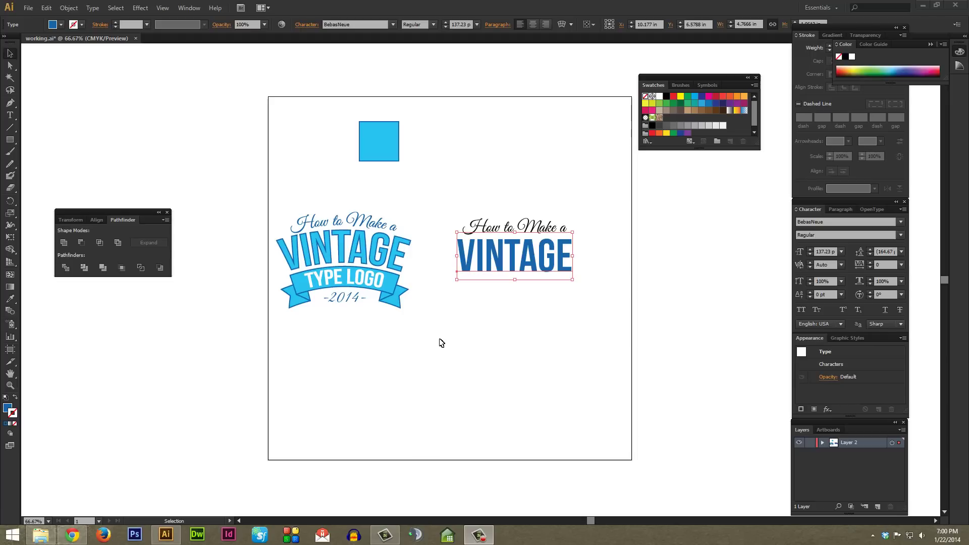
Move the script line "How to Make a" straight up, well clear of the large VINTAGE text
{"action": "left_click", "coordinate": [493, 290]}
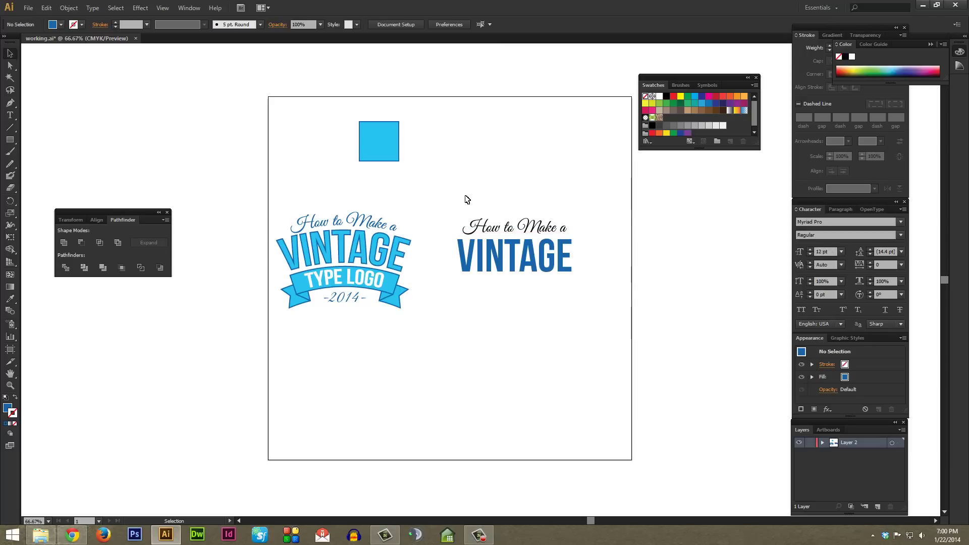
{"action": "left_click", "coordinate": [493, 233]}
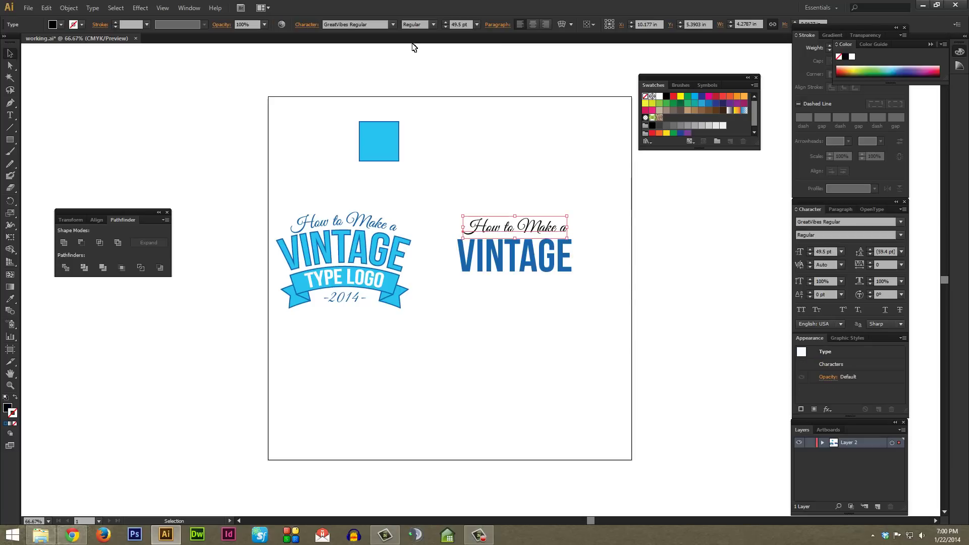
{"action": "left_click", "coordinate": [527, 241]}
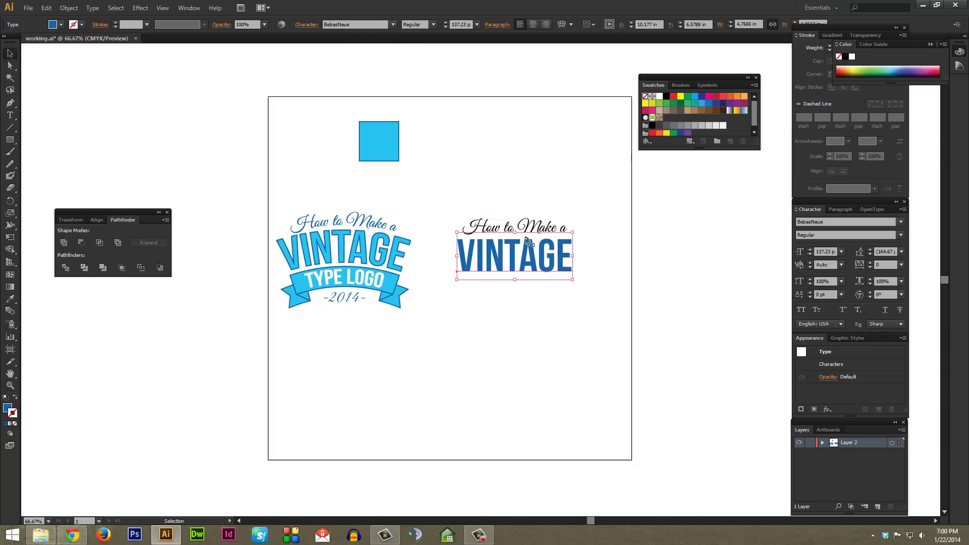
{"action": "left_click_drag", "start_coordinate": [512, 225], "coordinate": [511, 163]}
{"action": "left_click_drag", "start_coordinate": [458, 203], "coordinate": [591, 300]}
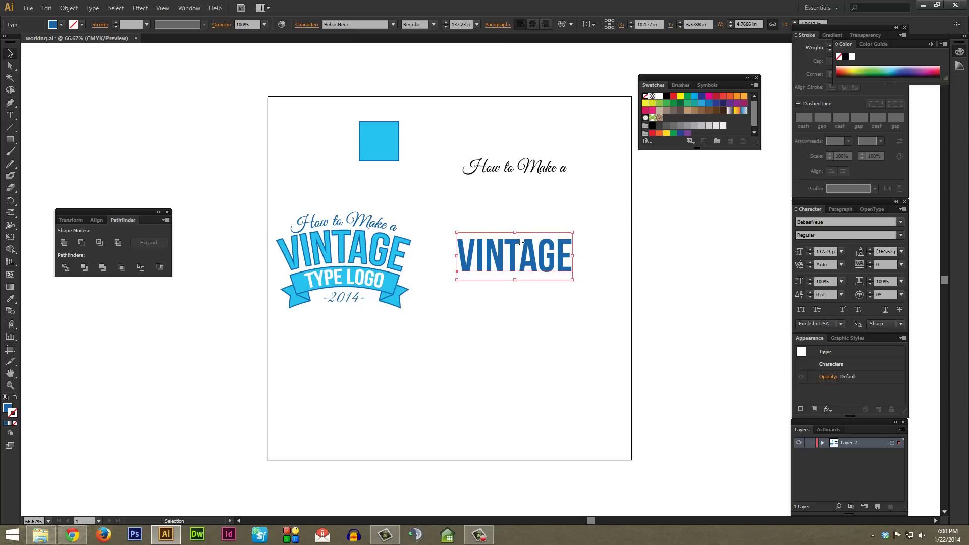
{"action": "left_click", "coordinate": [97, 220]}
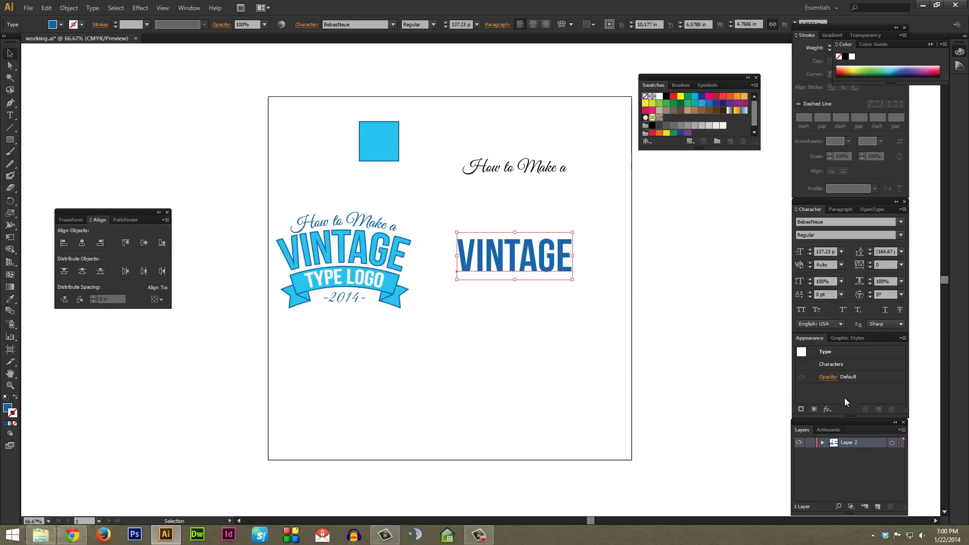
{"action": "left_click", "coordinate": [800, 75]}
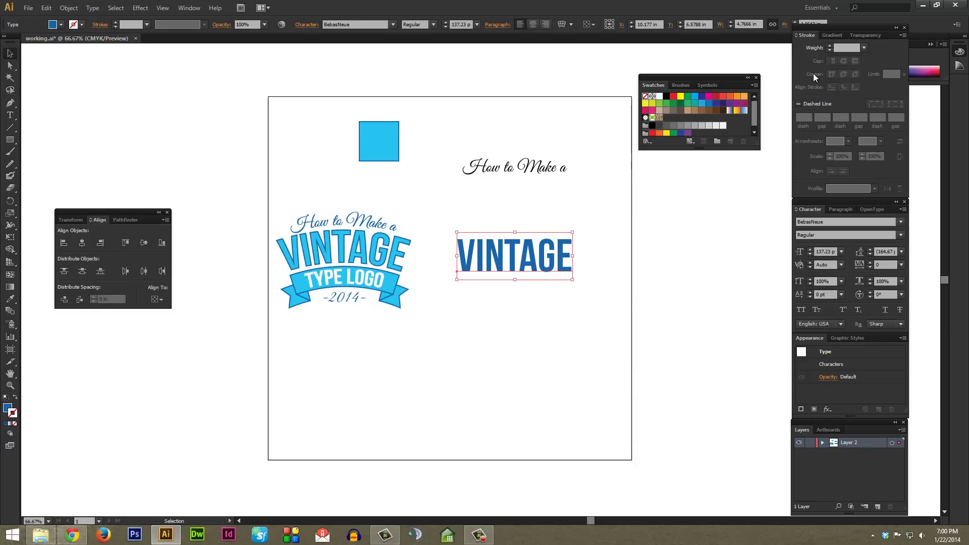
{"action": "left_click", "coordinate": [175, 110]}
{"action": "key", "text": "alt+w"}
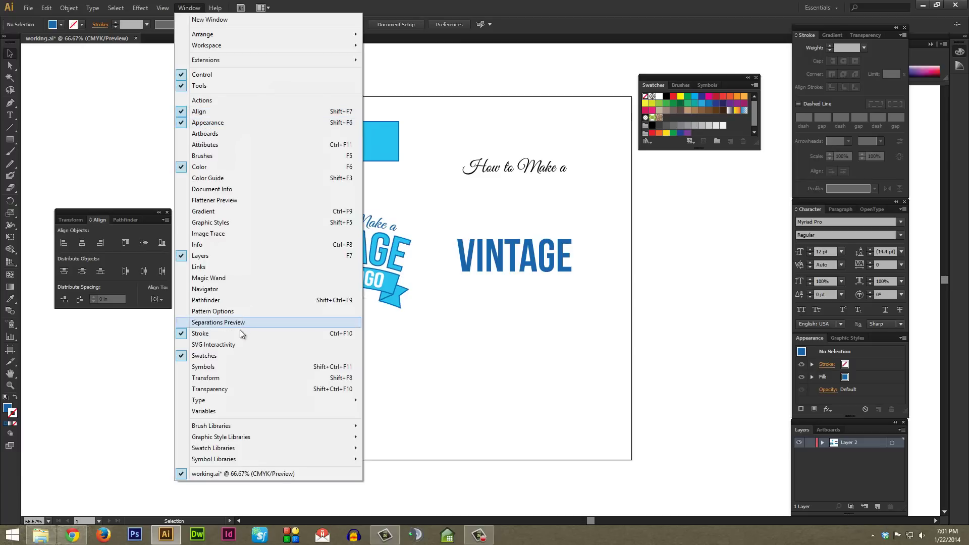
{"action": "left_click", "coordinate": [482, 299]}
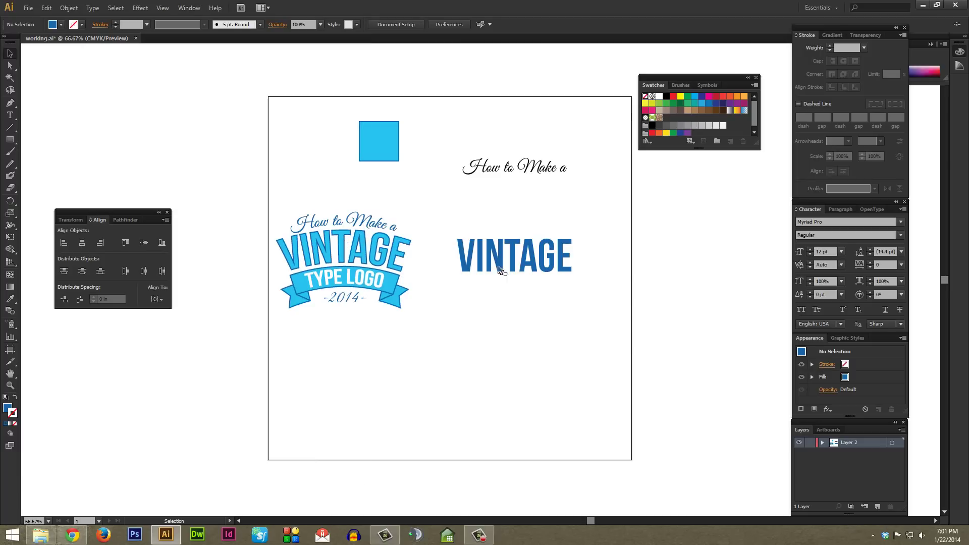
Apply a horizontal Arc warp with a 14% bend to the large VINTAGE text
{"action": "left_click", "coordinate": [513, 261]}
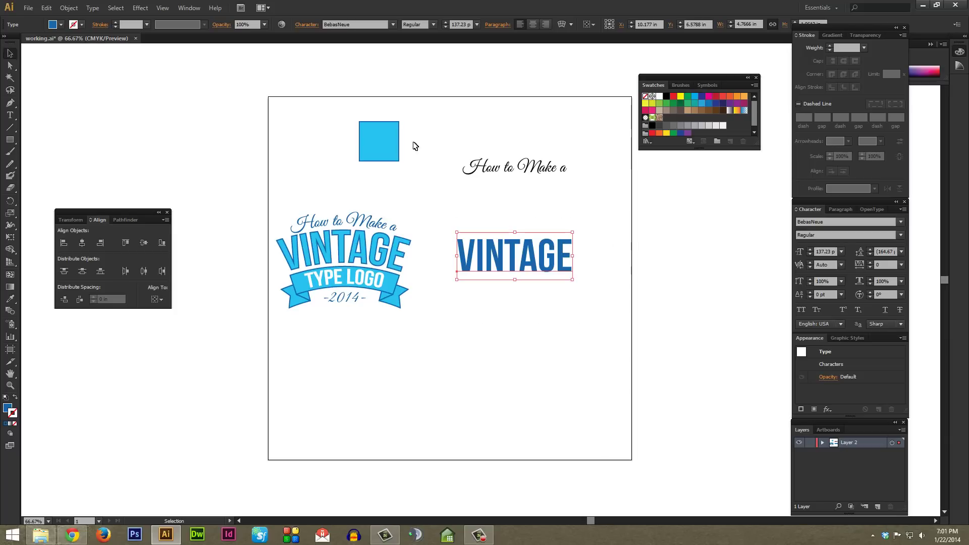
{"action": "left_click", "coordinate": [141, 8]}
{"action": "mouse_move", "coordinate": [177, 137]}
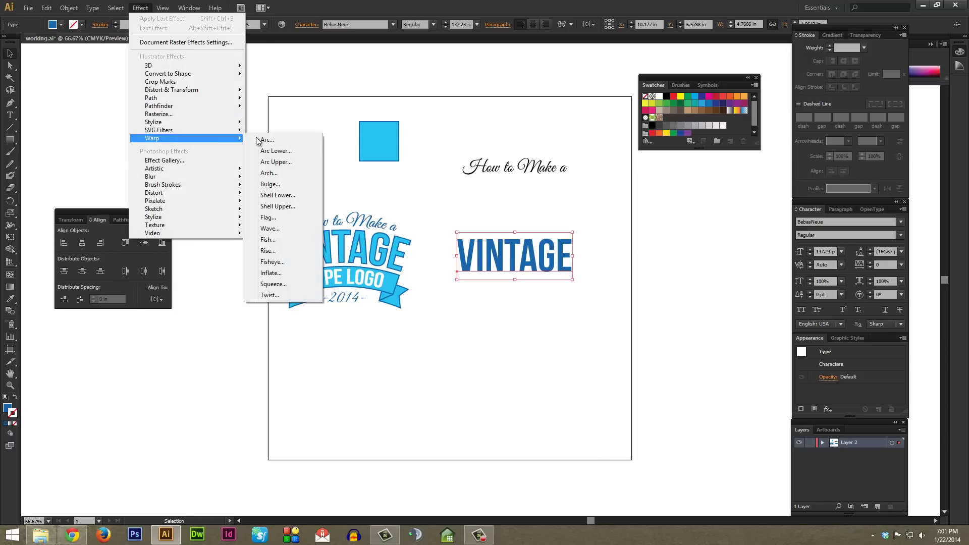
{"action": "left_click", "coordinate": [281, 145]}
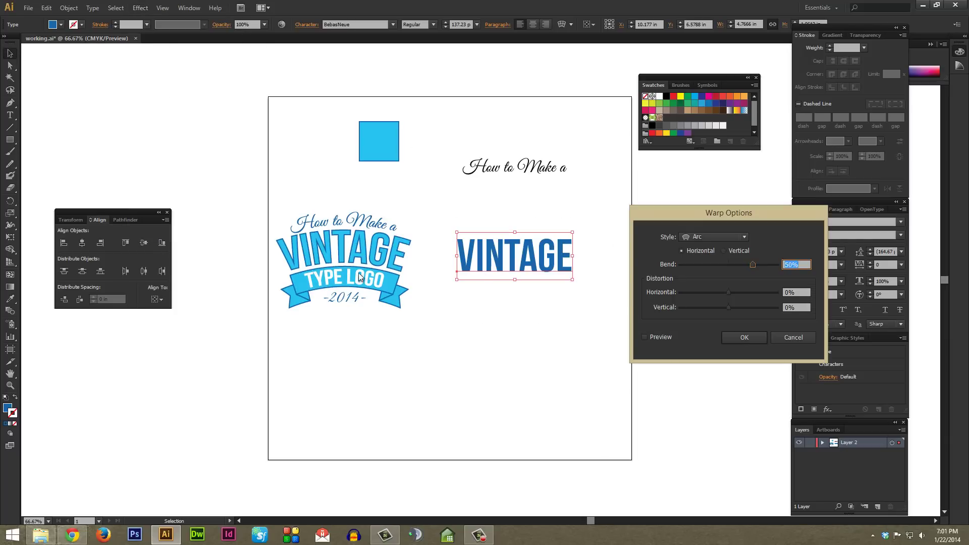
{"action": "left_click", "coordinate": [645, 338]}
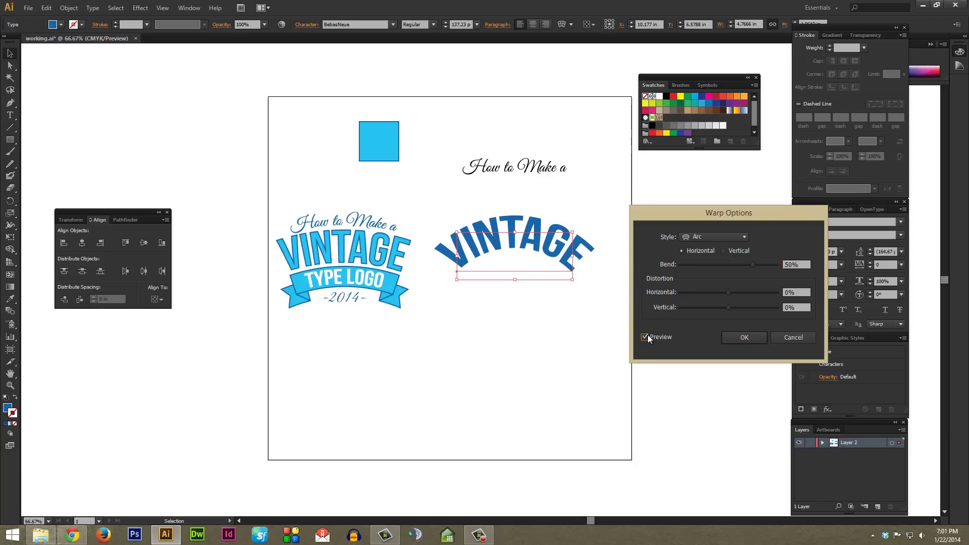
{"action": "left_click_drag", "start_coordinate": [749, 265], "coordinate": [736, 264]}
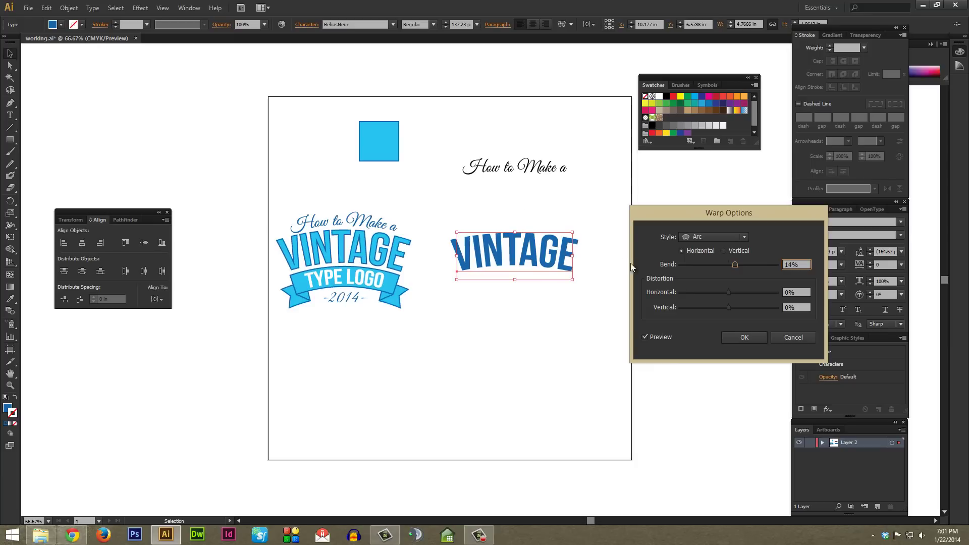
{"action": "left_click", "coordinate": [743, 337]}
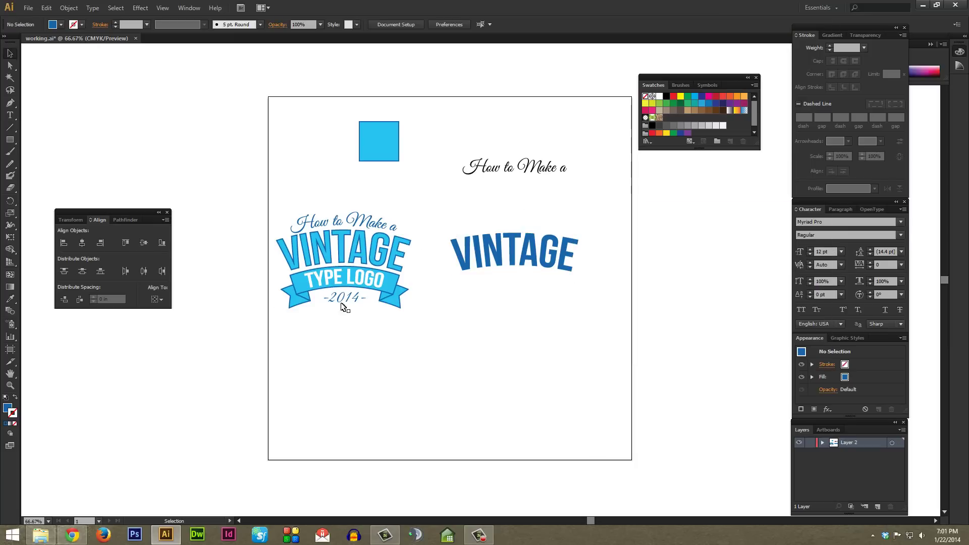
Draw a wide blue rectangle about 4.46 in by 0.875 in, centred just below the arched VINTAGE text
{"action": "key", "text": "ctrl+plus"}
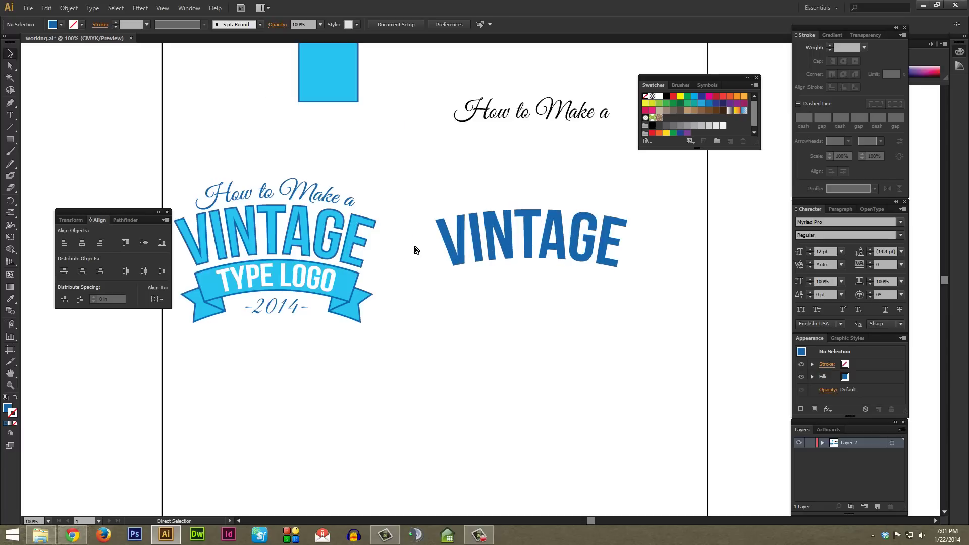
{"action": "left_click_drag", "start_coordinate": [406, 221], "coordinate": [434, 238]}
{"action": "left_click", "coordinate": [10, 140]}
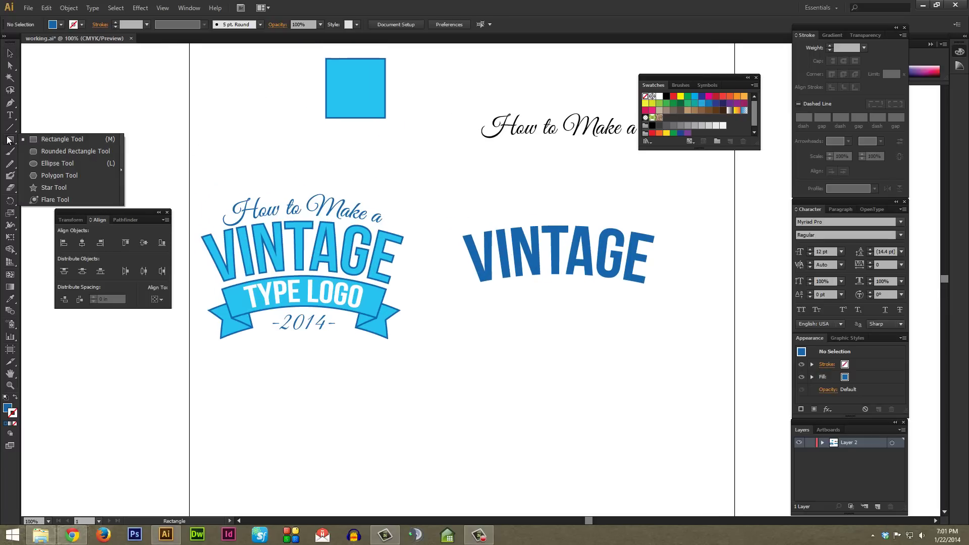
{"action": "left_click", "coordinate": [75, 139]}
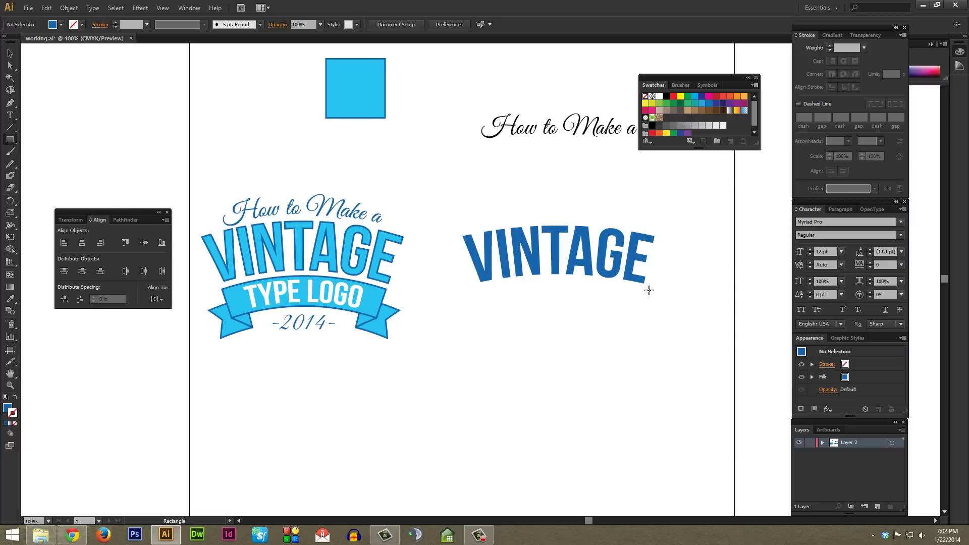
{"action": "left_click_drag", "start_coordinate": [483, 289], "coordinate": [644, 321]}
{"action": "key", "text": "v"}
{"action": "left_click_drag", "start_coordinate": [571, 304], "coordinate": [567, 307]}
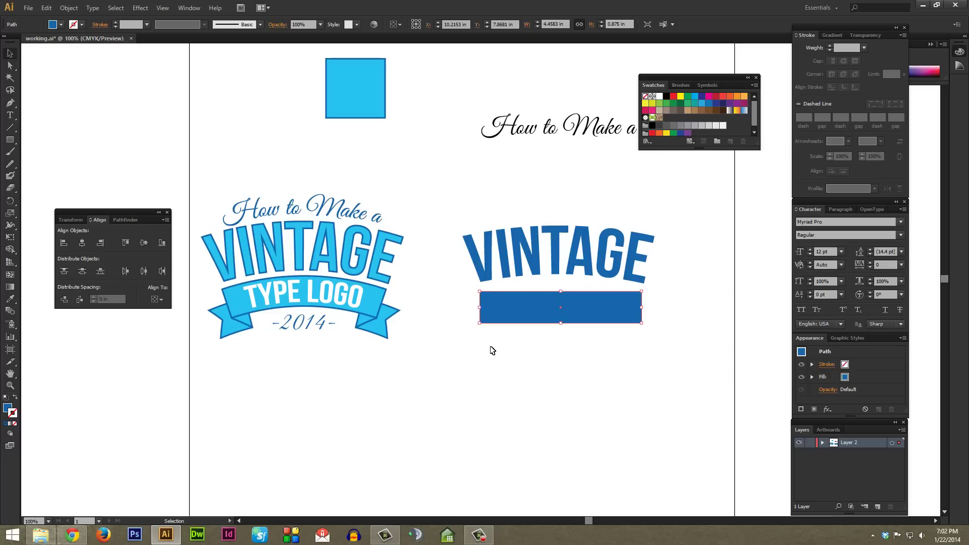
{"action": "left_click", "coordinate": [509, 337]}
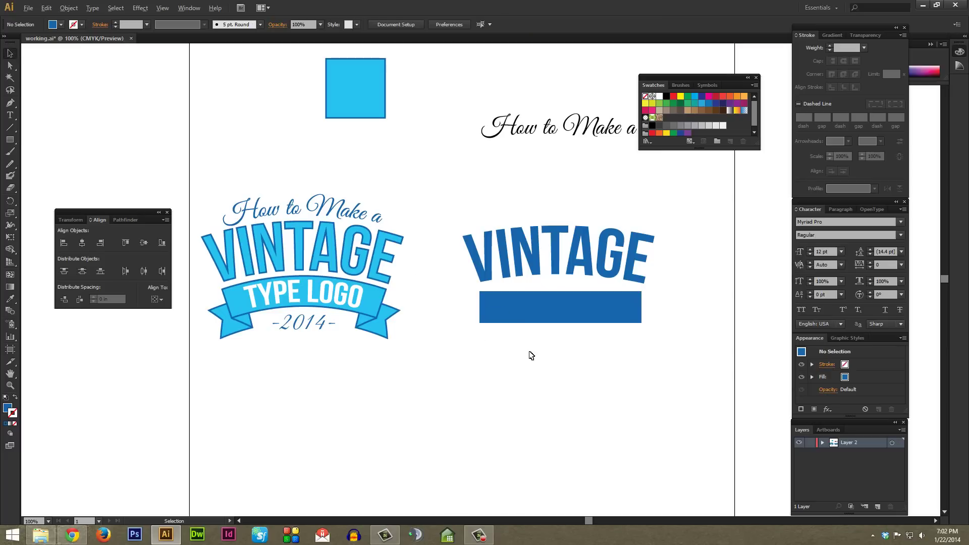
Duplicate the banner rectangle below the original and narrow the copy to about 0.93 in wide
{"action": "left_click_drag", "start_coordinate": [576, 306], "coordinate": [555, 360]}
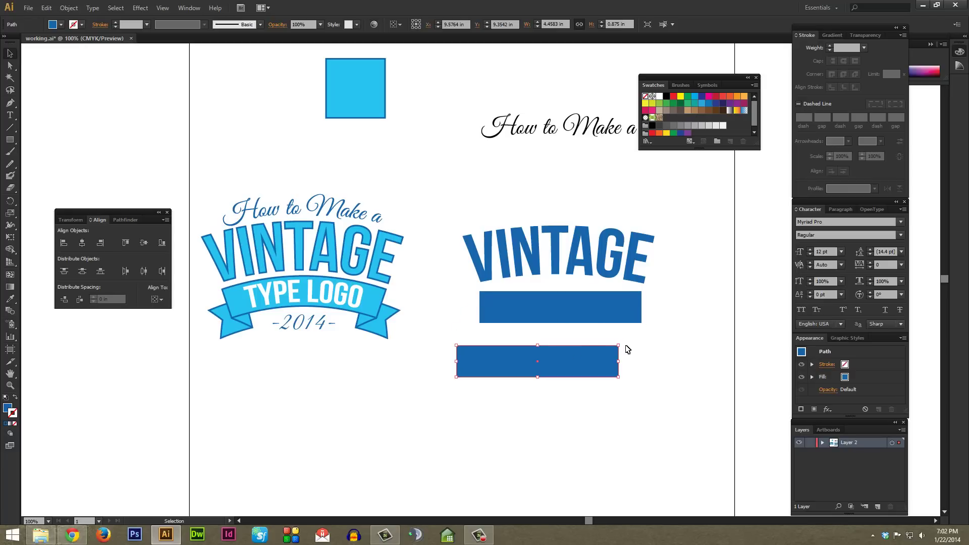
{"action": "left_click_drag", "start_coordinate": [617, 361], "coordinate": [491, 357]}
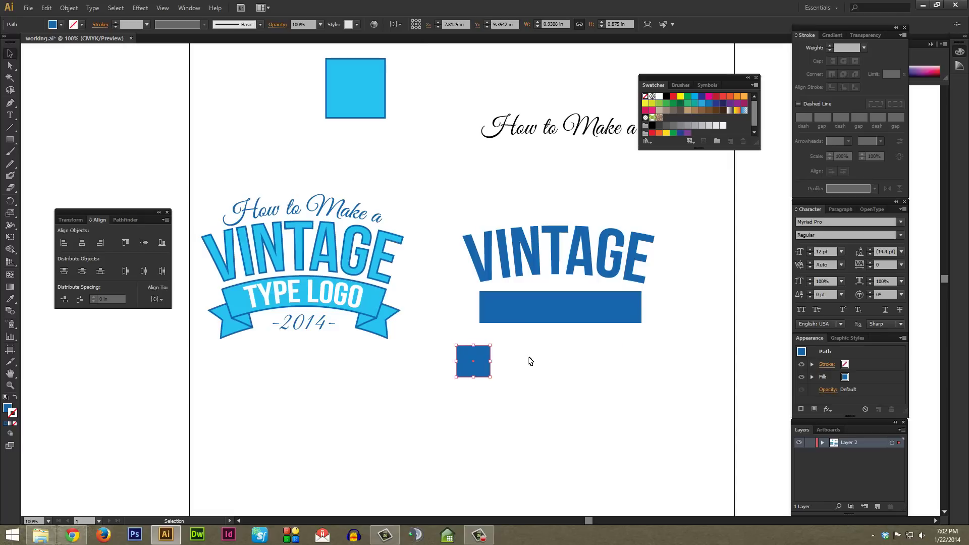
{"action": "left_click", "coordinate": [512, 359]}
Add an anchor point at the middle of the small rectangle's left edge
{"action": "left_click_drag", "start_coordinate": [456, 386], "coordinate": [490, 349]}
{"action": "key", "text": "ctrl+plus"}
{"action": "key", "text": "ctrl+plus"}
{"action": "key", "text": "ctrl+plus"}
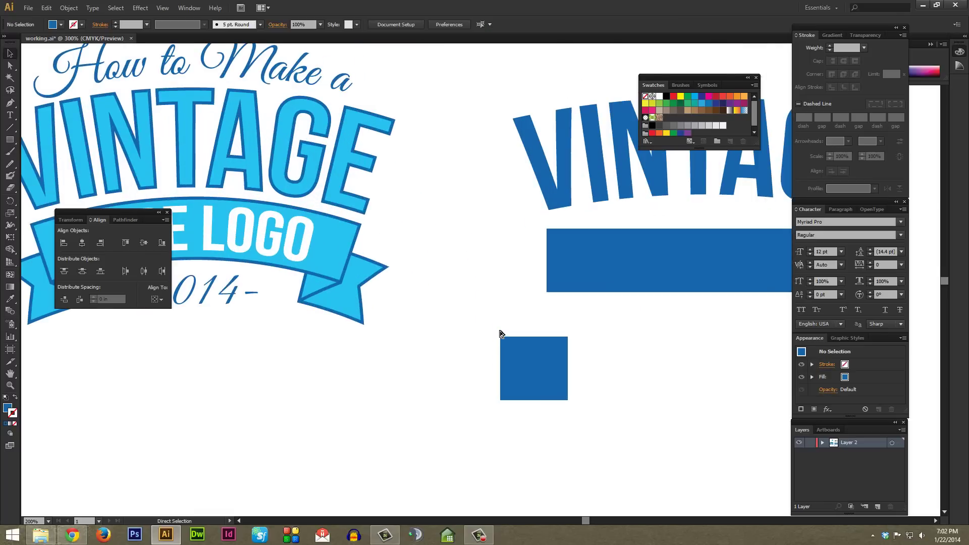
{"action": "left_click_drag", "start_coordinate": [516, 347], "coordinate": [445, 274]}
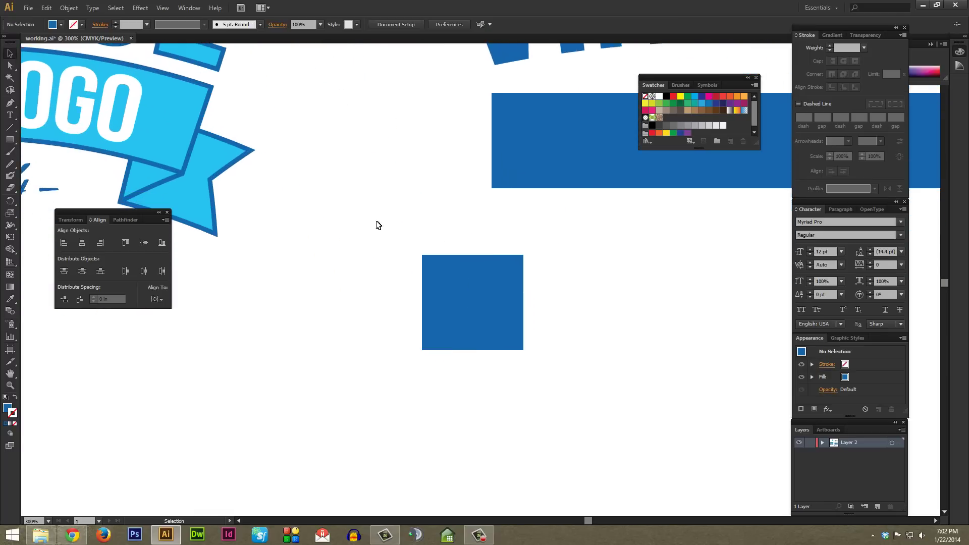
{"action": "left_click_drag", "start_coordinate": [377, 221], "coordinate": [515, 388]}
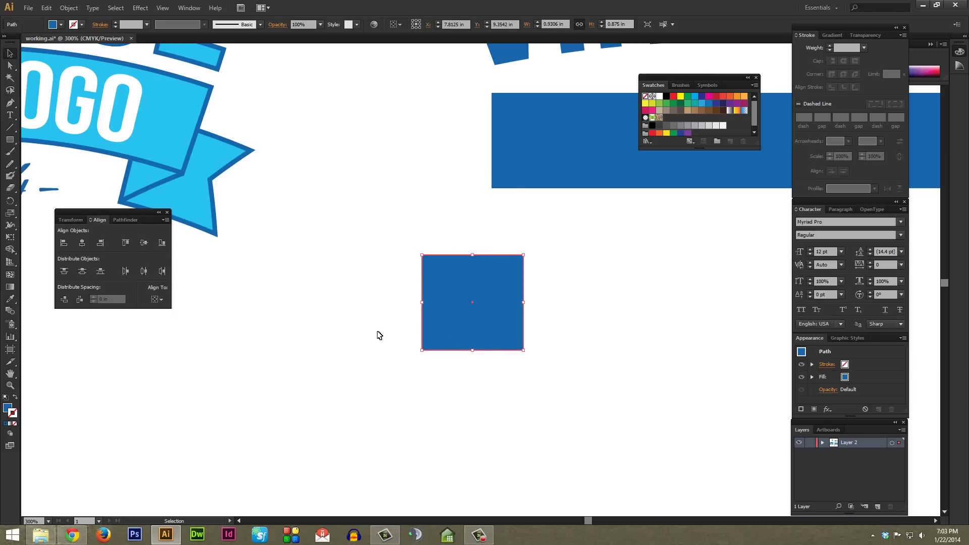
{"action": "key", "text": "ctrl+plus"}
{"action": "key", "text": "ctrl+plus"}
{"action": "left_click_drag", "start_coordinate": [305, 318], "coordinate": [372, 300]}
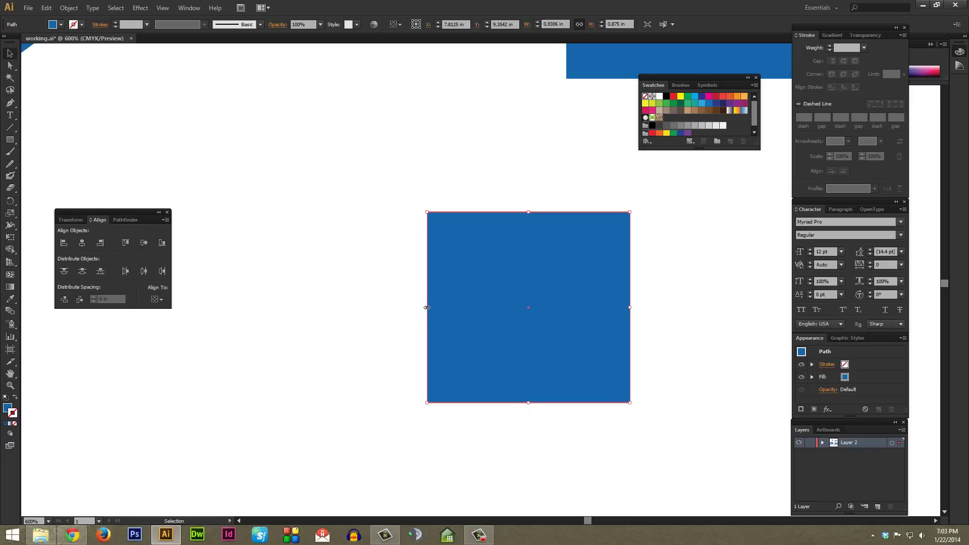
{"action": "key", "text": "plus"}
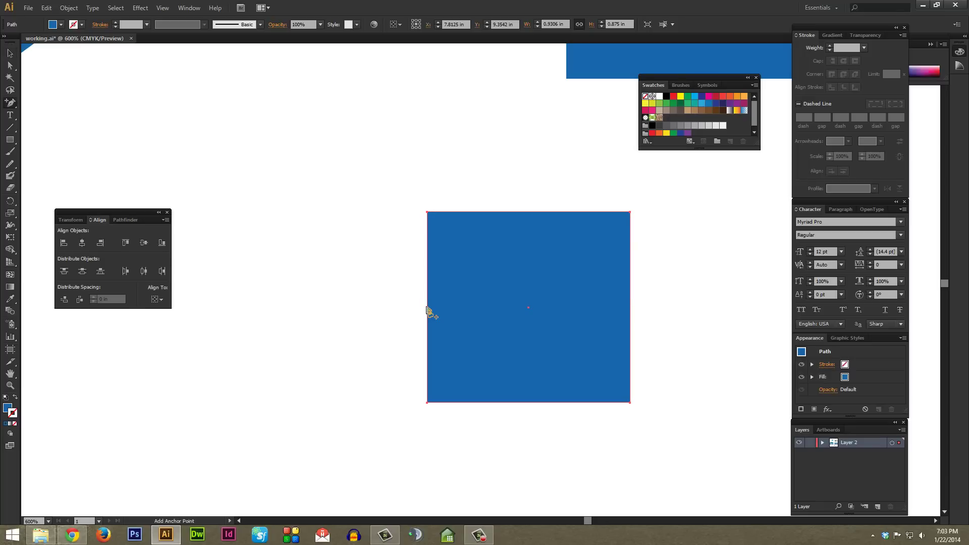
{"action": "left_click", "coordinate": [427, 306]}
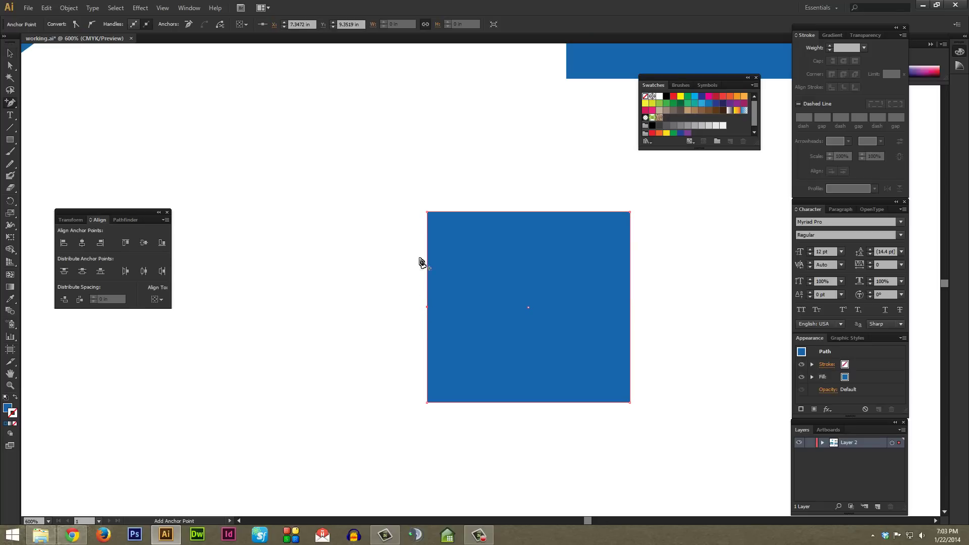
{"action": "left_click", "coordinate": [13, 104]}
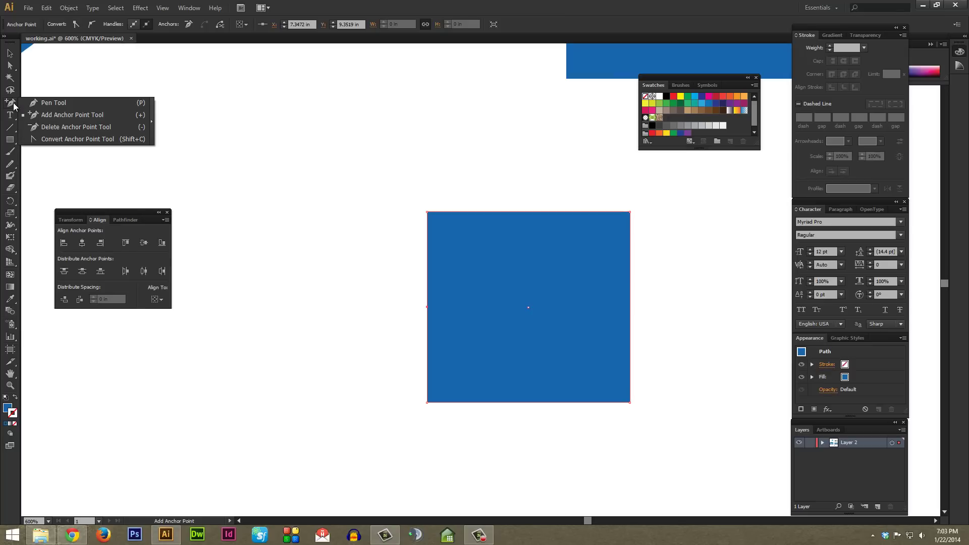
{"action": "left_click", "coordinate": [77, 117]}
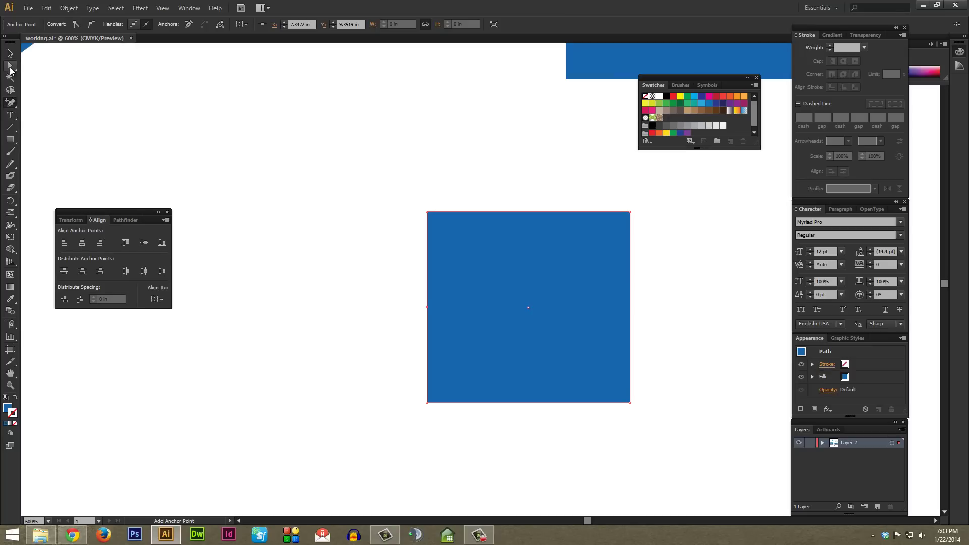
Pull the left edge's middle anchor point inward to cut a V-shaped ribbon notch into the small rectangle
{"action": "left_click", "coordinate": [10, 67]}
{"action": "left_click", "coordinate": [380, 281]}
{"action": "left_click_drag", "start_coordinate": [337, 263], "coordinate": [487, 358]}
{"action": "left_click_drag", "start_coordinate": [437, 323], "coordinate": [494, 316]}
{"action": "left_click", "coordinate": [398, 330]}
Duplicate the notched ribbon end horizontally to the right of the original
{"action": "key", "text": "ctrl+minus"}
{"action": "key", "text": "ctrl+minus"}
{"action": "key", "text": "ctrl+minus"}
{"action": "left_click_drag", "start_coordinate": [627, 329], "coordinate": [492, 357]}
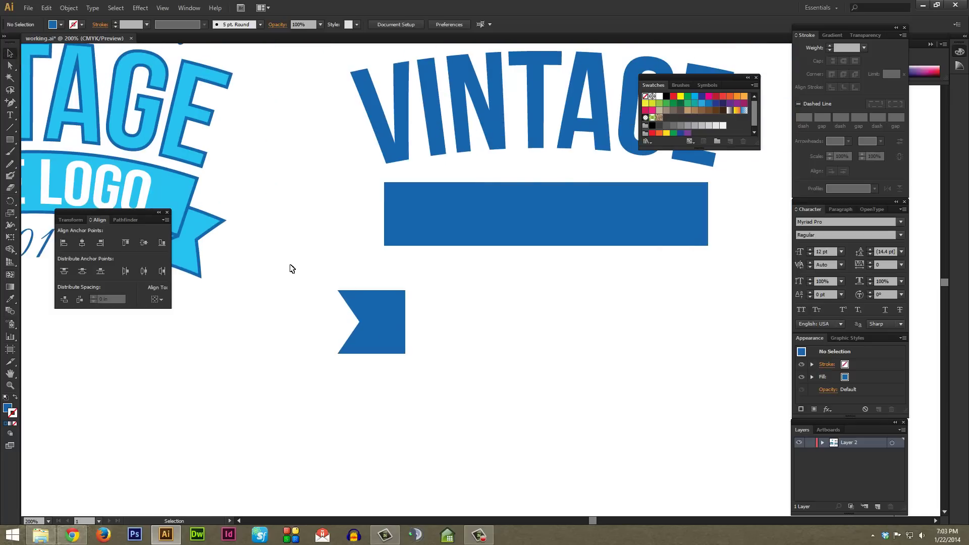
{"action": "left_click_drag", "start_coordinate": [302, 273], "coordinate": [447, 391]}
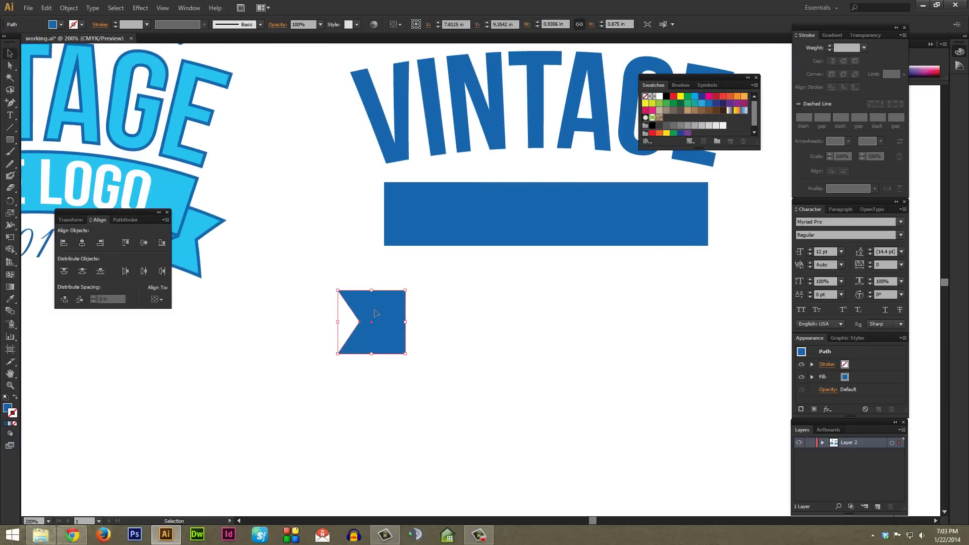
{"action": "left_click_drag", "start_coordinate": [378, 314], "coordinate": [555, 326]}
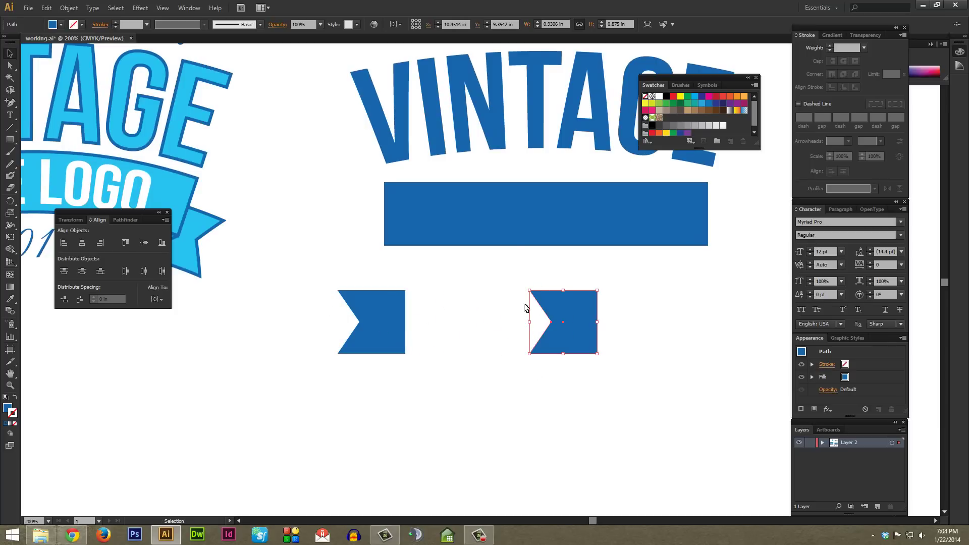
{"action": "left_click", "coordinate": [497, 328]}
Reflect the copied ribbon end across the vertical axis so its notch faces outward
{"action": "left_click_drag", "start_coordinate": [473, 267], "coordinate": [573, 335]}
{"action": "right_click", "coordinate": [576, 309]}
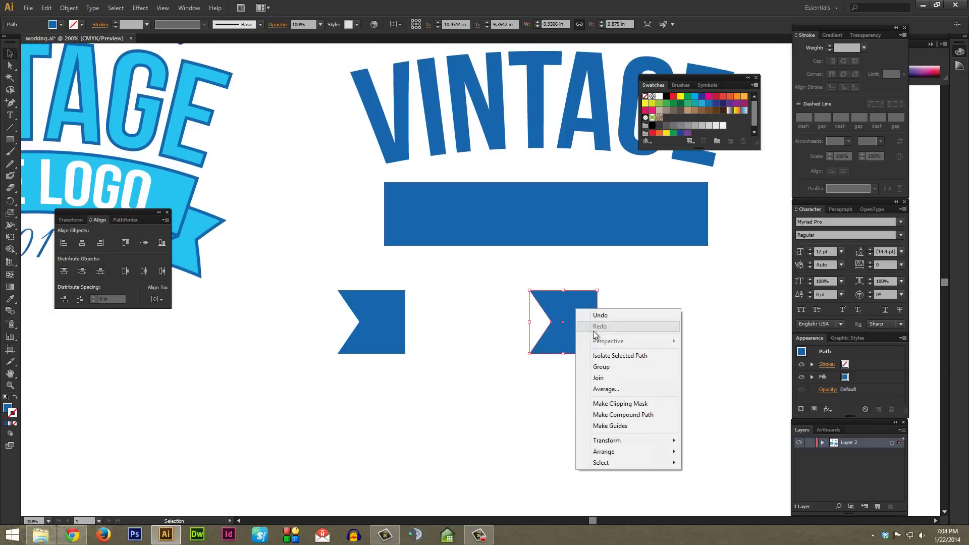
{"action": "mouse_move", "coordinate": [622, 440]}
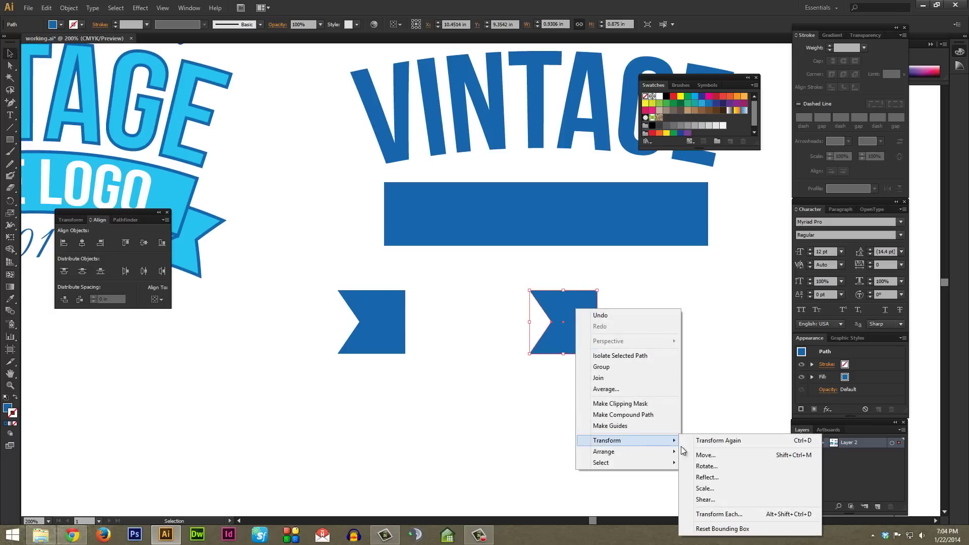
{"action": "left_click", "coordinate": [725, 478]}
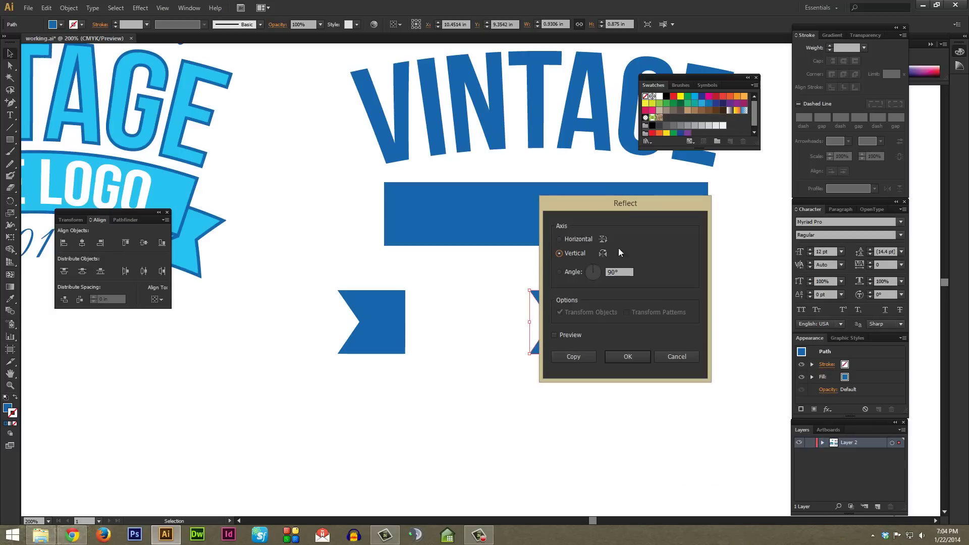
{"action": "left_click", "coordinate": [628, 356]}
Move both ribbon ends together so the left one is centered on the banner rectangle's lower-left corner
{"action": "left_click_drag", "start_coordinate": [338, 273], "coordinate": [574, 368]}
{"action": "left_click_drag", "start_coordinate": [579, 331], "coordinate": [601, 297]}
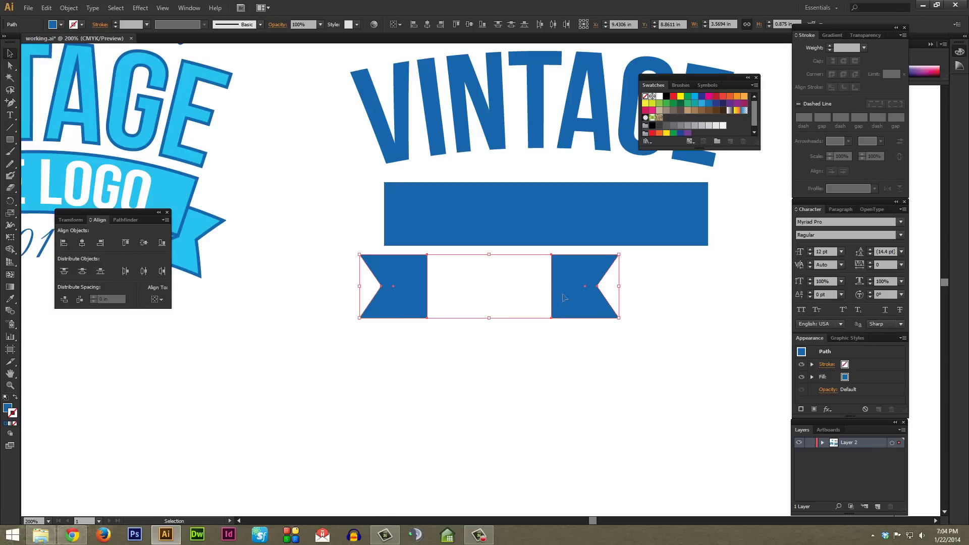
{"action": "left_click_drag", "start_coordinate": [402, 280], "coordinate": [528, 305]}
{"action": "key", "text": "ctrl+="}
{"action": "left_click_drag", "start_coordinate": [620, 264], "coordinate": [470, 301]}
{"action": "left_click_drag", "start_coordinate": [406, 378], "coordinate": [399, 410]}
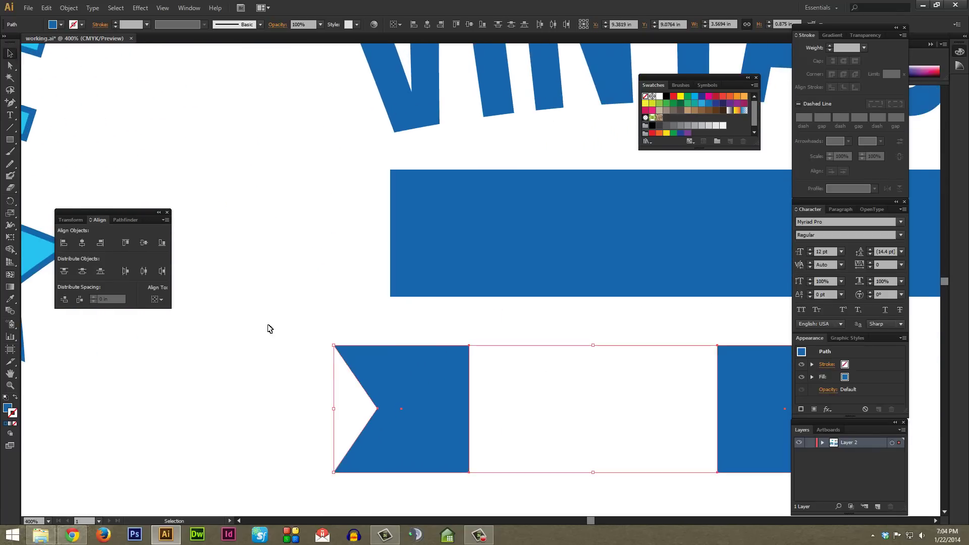
{"action": "left_click_drag", "start_coordinate": [428, 374], "coordinate": [422, 276]}
{"action": "left_click", "coordinate": [463, 397]}
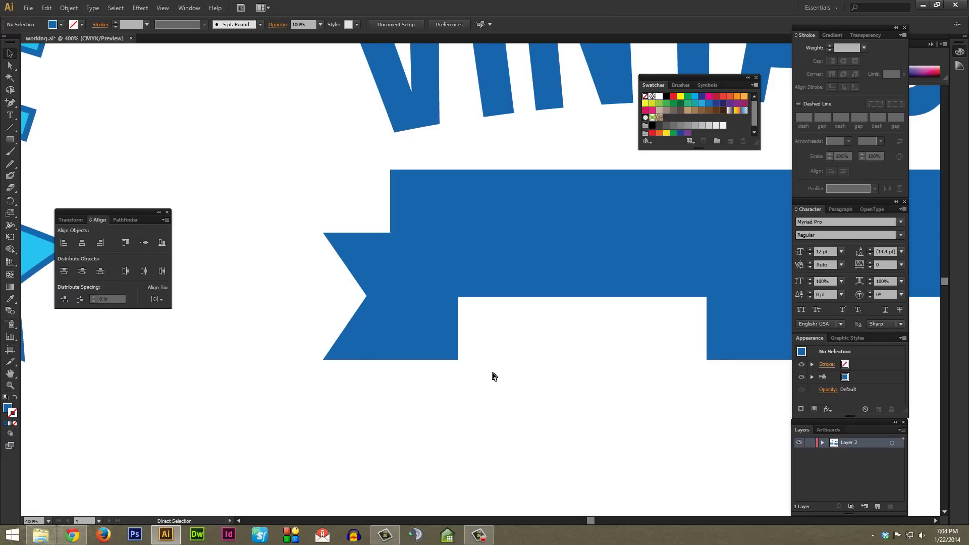
Shift the right ribbon end horizontally until it is centered on the banner rectangle's lower-right corner
{"action": "key", "text": "ctrl+minus"}
{"action": "key", "text": "ctrl+minus"}
{"action": "key", "text": "ctrl+plus"}
{"action": "key", "text": "ctrl+plus"}
{"action": "left_click_drag", "start_coordinate": [508, 387], "coordinate": [448, 303]}
{"action": "left_click_drag", "start_coordinate": [350, 361], "coordinate": [440, 370]}
{"action": "left_click_drag", "start_coordinate": [499, 376], "coordinate": [599, 379]}
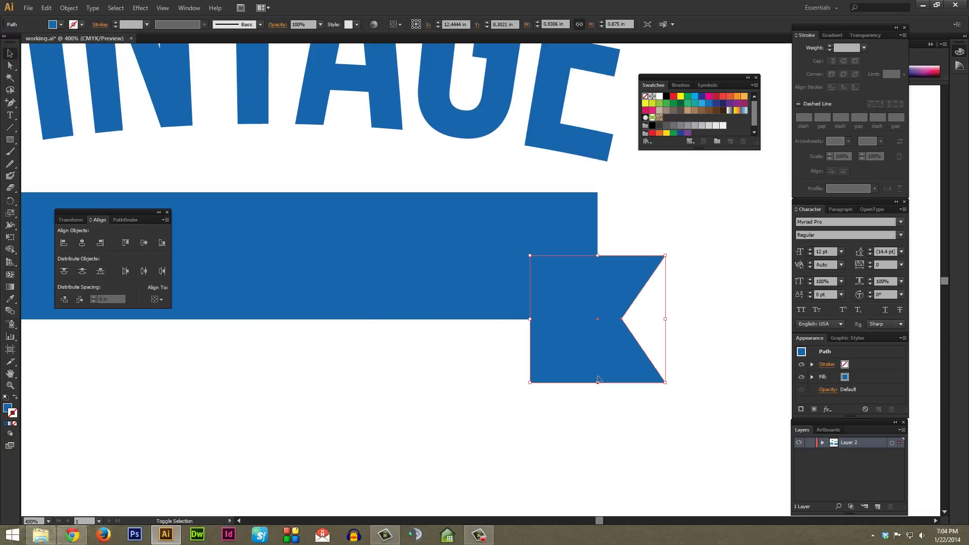
{"action": "left_click", "coordinate": [590, 404]}
Send both notched ribbon ends behind the banner rectangle
{"action": "key", "text": "ctrl+minus"}
{"action": "key", "text": "ctrl+minus"}
{"action": "key", "text": "ctrl+minus"}
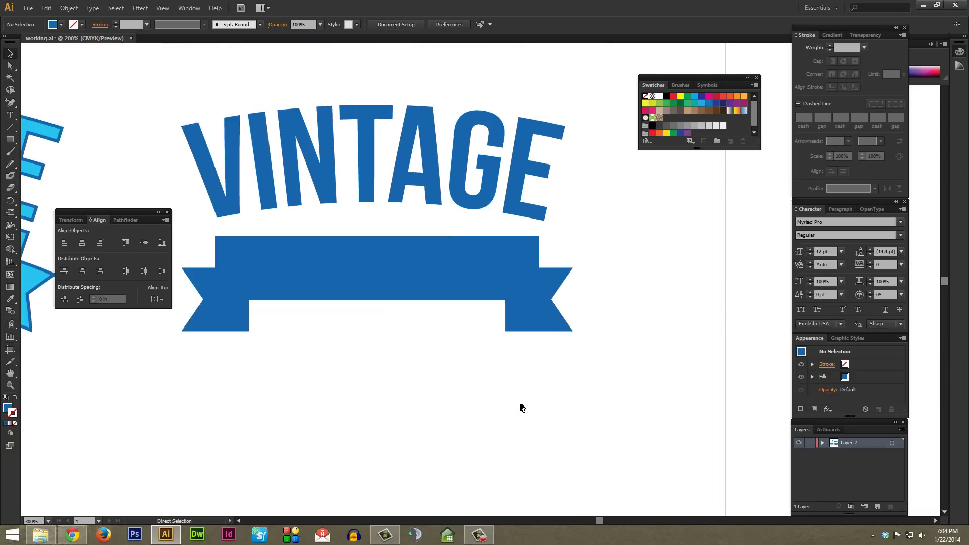
{"action": "key", "text": "space"}
{"action": "left_click_drag", "start_coordinate": [433, 318], "coordinate": [452, 335]}
{"action": "left_click_drag", "start_coordinate": [261, 359], "coordinate": [567, 336]}
{"action": "left_click_drag", "start_coordinate": [418, 324], "coordinate": [457, 321]}
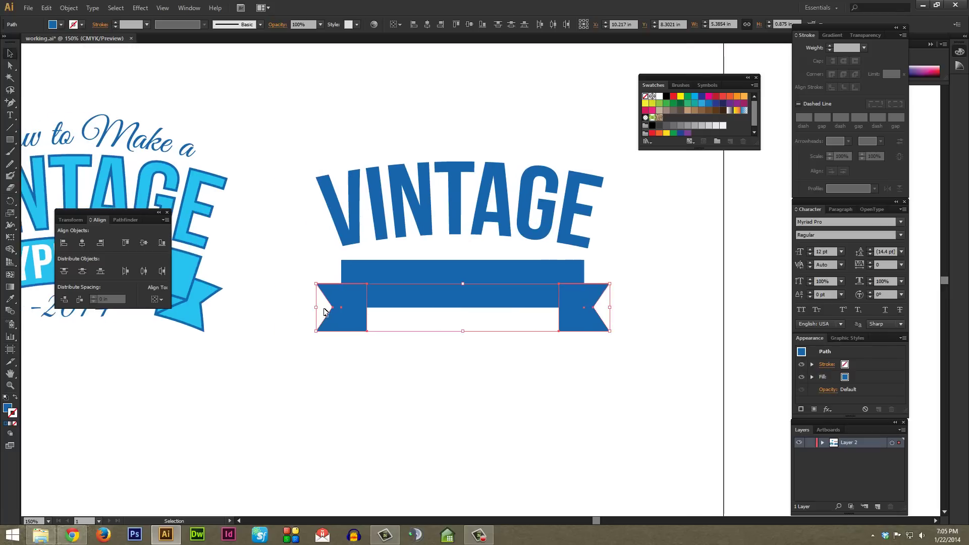
{"action": "left_click", "coordinate": [305, 360]}
{"action": "left_click_drag", "start_coordinate": [278, 369], "coordinate": [641, 308]}
{"action": "right_click", "coordinate": [565, 314]}
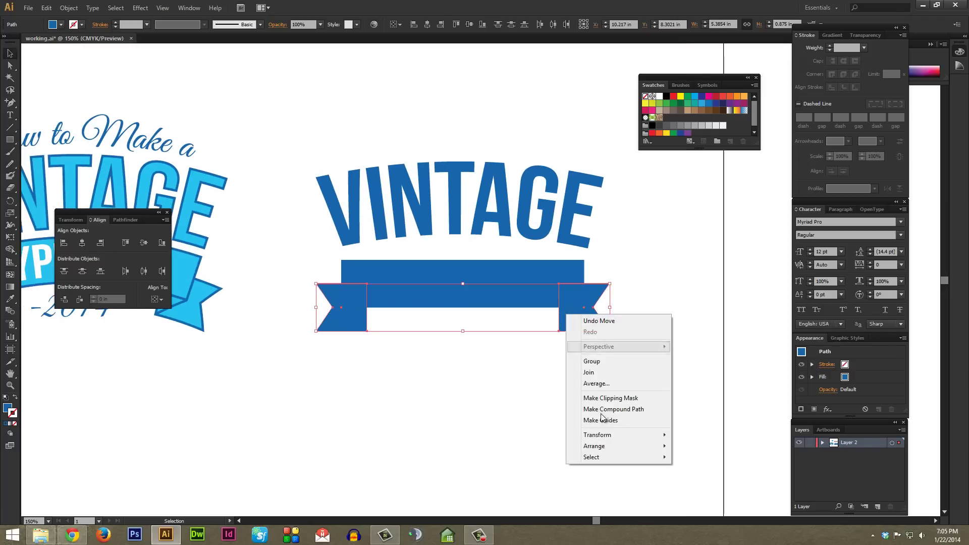
{"action": "left_click", "coordinate": [707, 484]}
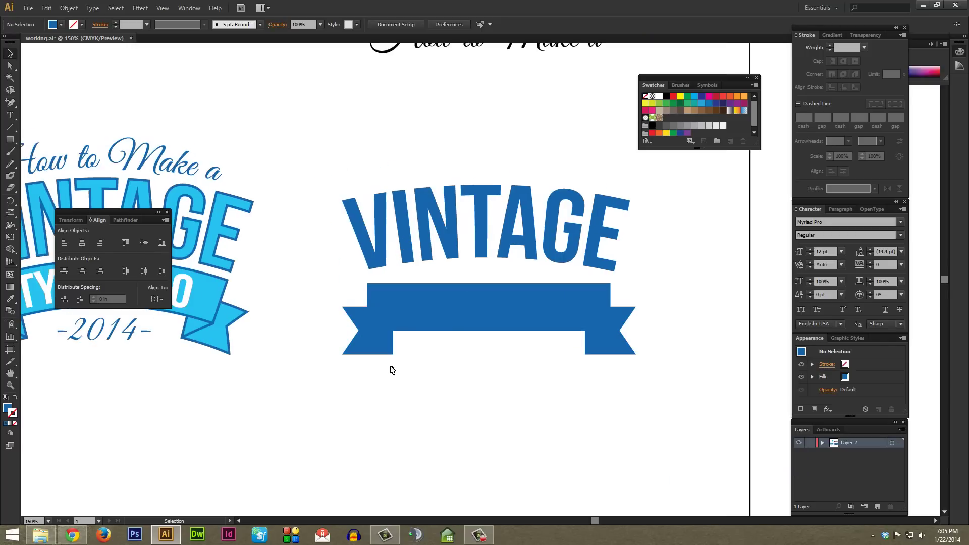
Swap the fill and stroke of the banner rectangle and both ribbon ends to show them as blue outlines
{"action": "left_click_drag", "start_coordinate": [309, 368], "coordinate": [641, 294]}
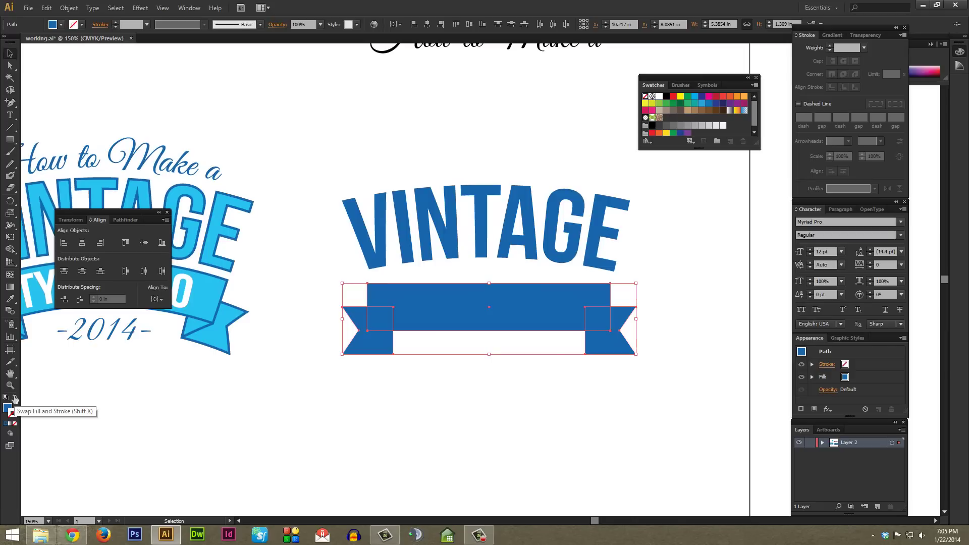
{"action": "key", "text": "shift+x"}
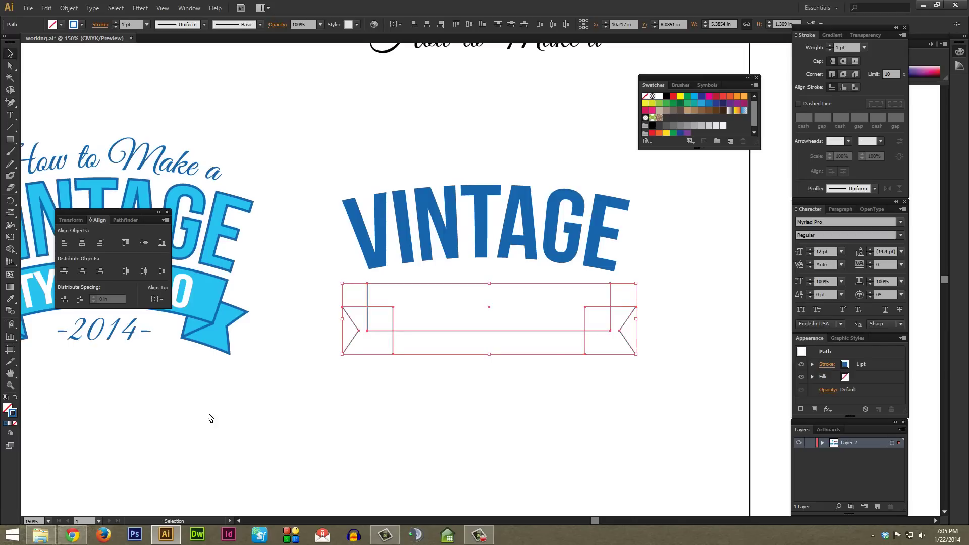
{"action": "left_click", "coordinate": [331, 381]}
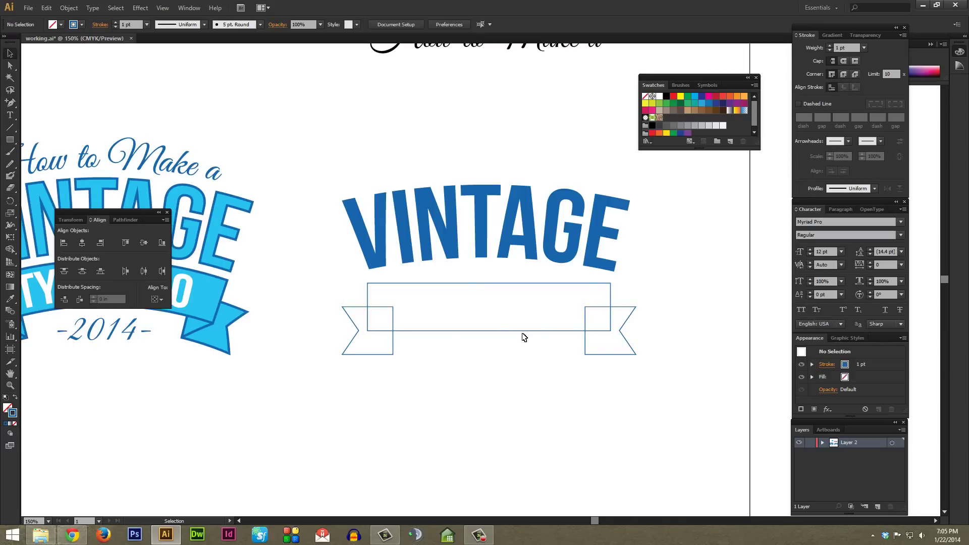
Duplicate the arched VINTAGE text straight down below the banner
{"action": "key", "text": "space"}
{"action": "left_click_drag", "start_coordinate": [500, 141], "coordinate": [552, 223]}
{"action": "left_click_drag", "start_coordinate": [494, 190], "coordinate": [494, 343]}
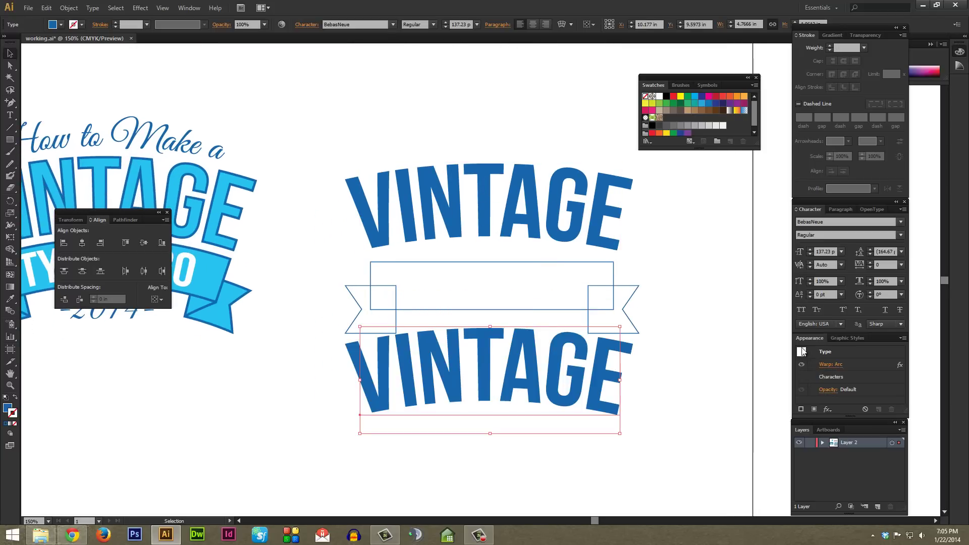
Remove the Warp: Arc effect from the copied VINTAGE text
{"action": "left_click", "coordinate": [187, 8]}
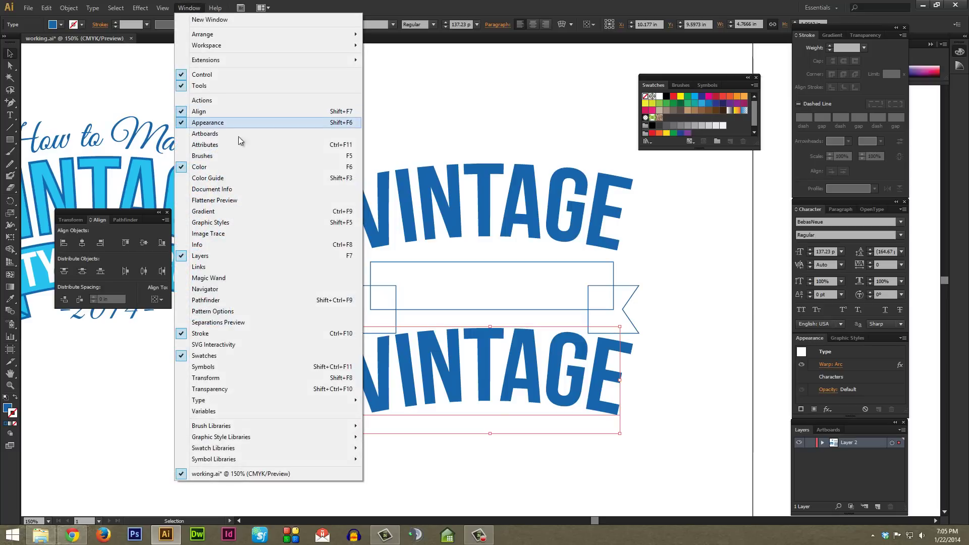
{"action": "left_click", "coordinate": [252, 120]}
{"action": "left_click", "coordinate": [852, 362]}
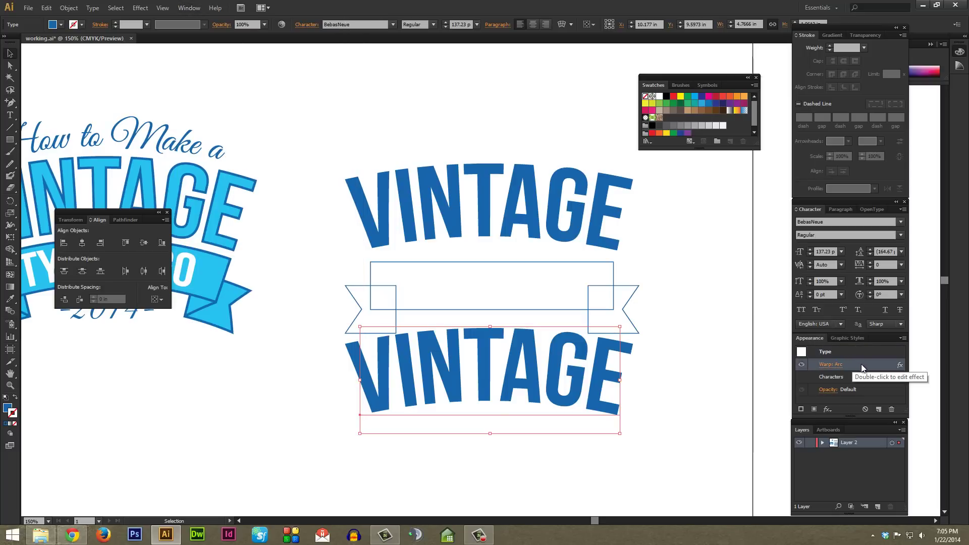
{"action": "left_click", "coordinate": [801, 365]}
{"action": "left_click", "coordinate": [801, 363]}
{"action": "left_click", "coordinate": [800, 363]}
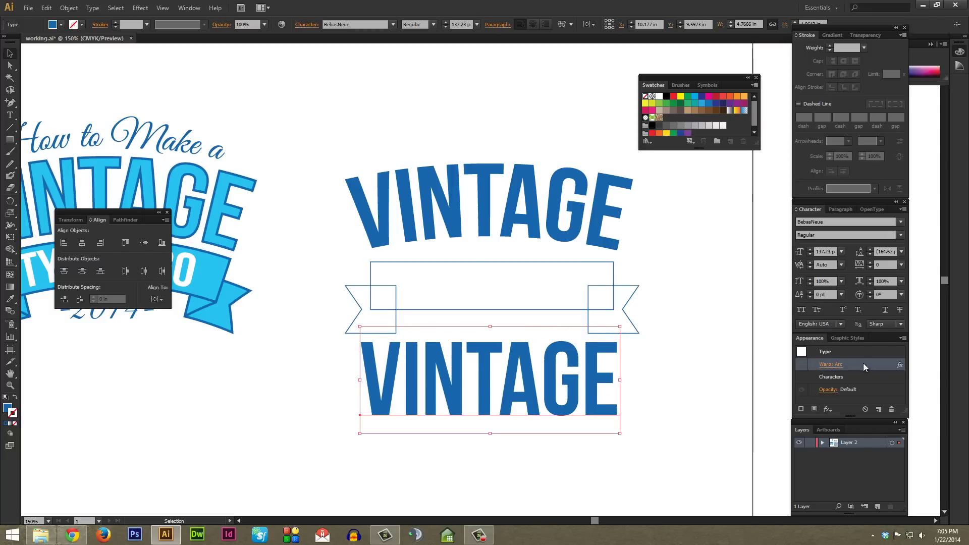
{"action": "left_click", "coordinate": [892, 410]}
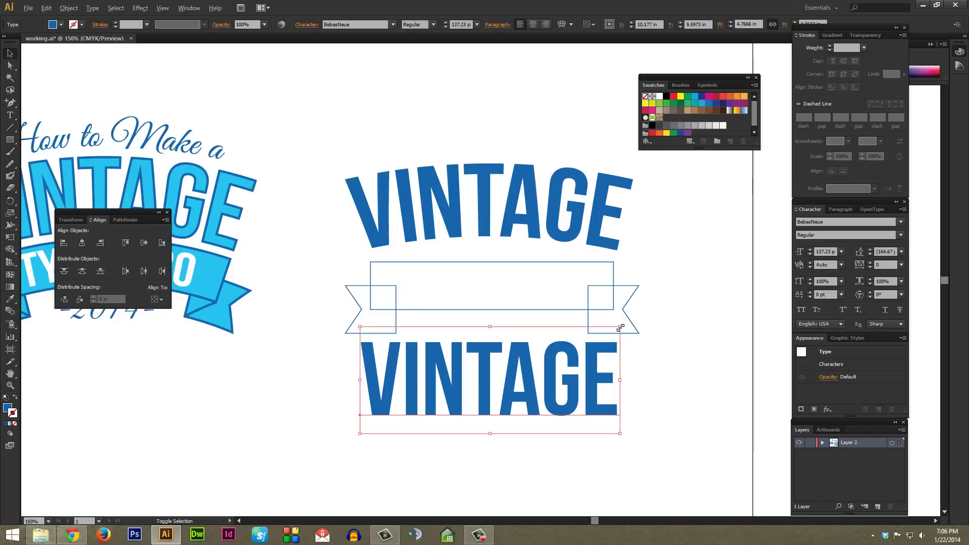
Scale the copied text down to about 87 pt and replace its wording with TYPE LOGO
{"action": "left_click_drag", "start_coordinate": [620, 327], "coordinate": [571, 346]}
{"action": "key", "text": "ctrl+minus"}
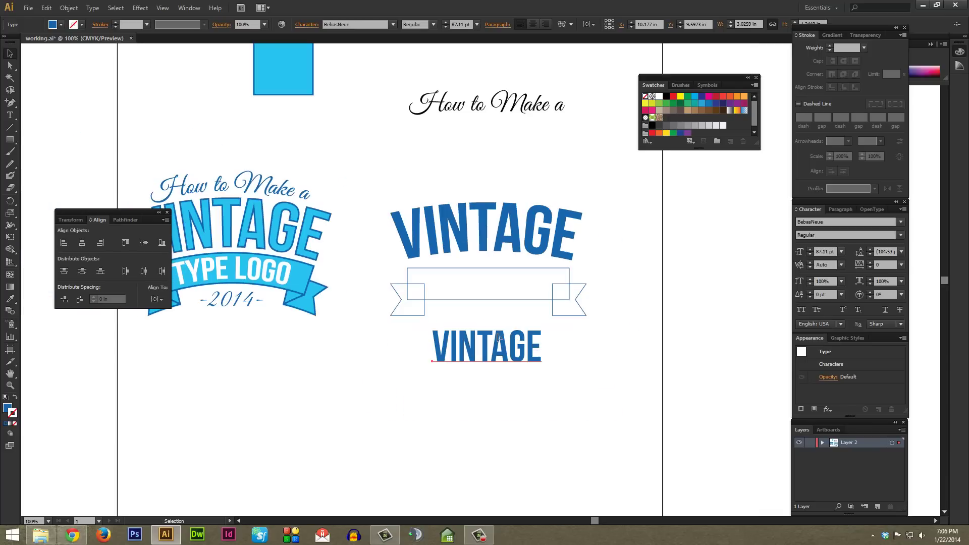
{"action": "left_click_drag", "start_coordinate": [437, 303], "coordinate": [456, 311]}
{"action": "double_click", "coordinate": [498, 353]}
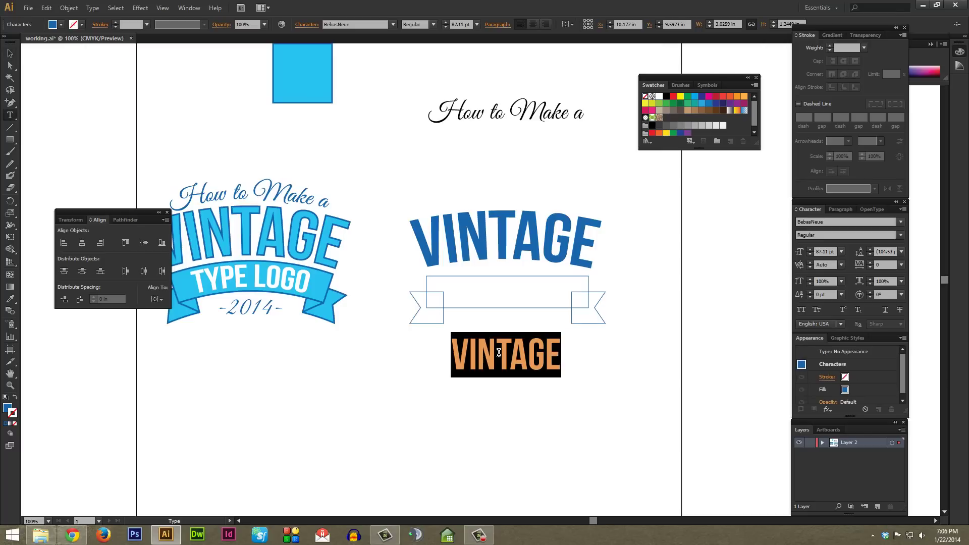
{"action": "type", "text": "TYPE LOGO"}
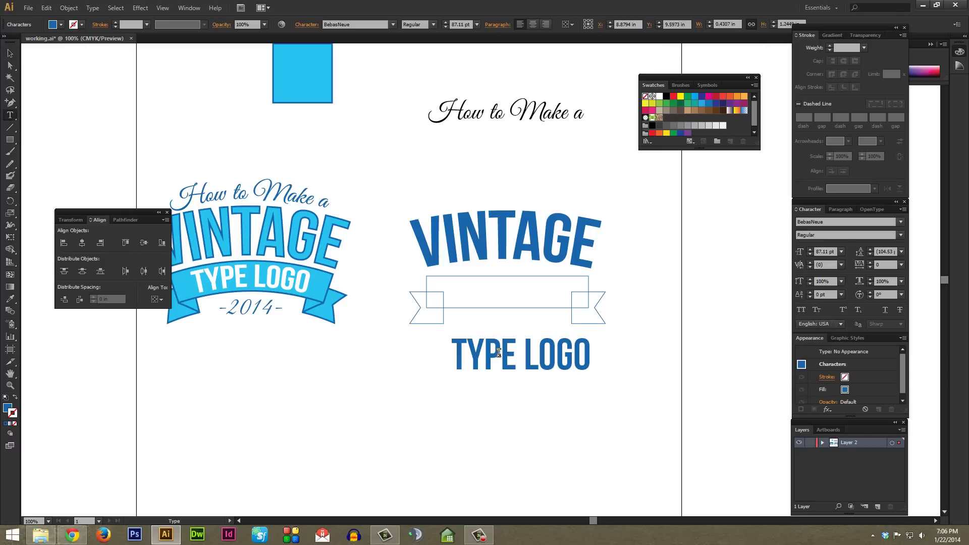
{"action": "key", "text": "Escape"}
Place the TYPE LOGO text inside the banner rectangle and scale it down to about 66 pt
{"action": "left_click_drag", "start_coordinate": [564, 360], "coordinate": [561, 275]}
{"action": "left_click", "coordinate": [507, 266]}
{"action": "left_click", "coordinate": [507, 266], "text": "ctrl"}
{"action": "left_click_drag", "start_coordinate": [501, 262], "coordinate": [503, 316]}
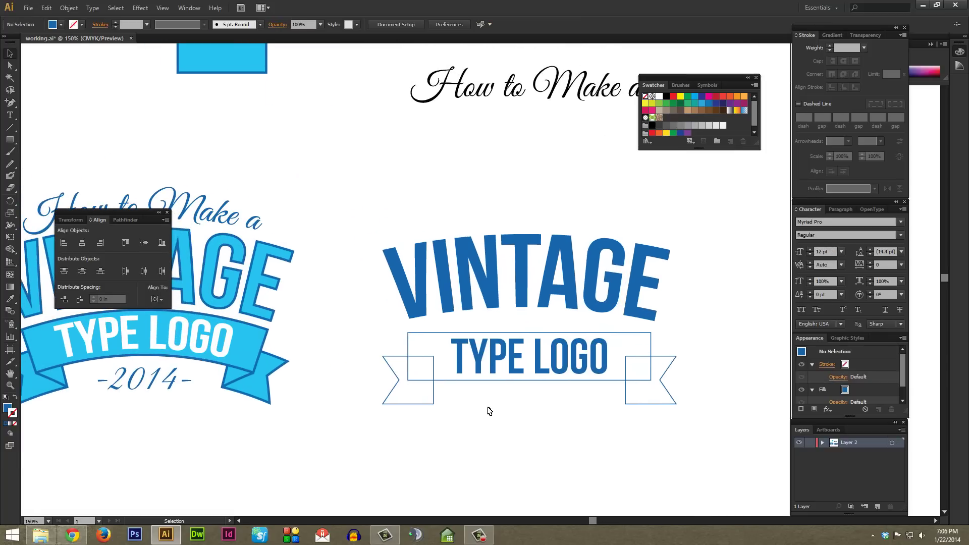
Center the TYPE LOGO text horizontally on the banner rectangle
{"action": "left_click_drag", "start_coordinate": [474, 417], "coordinate": [563, 332]}
{"action": "left_click", "coordinate": [557, 275], "text": "shift"}
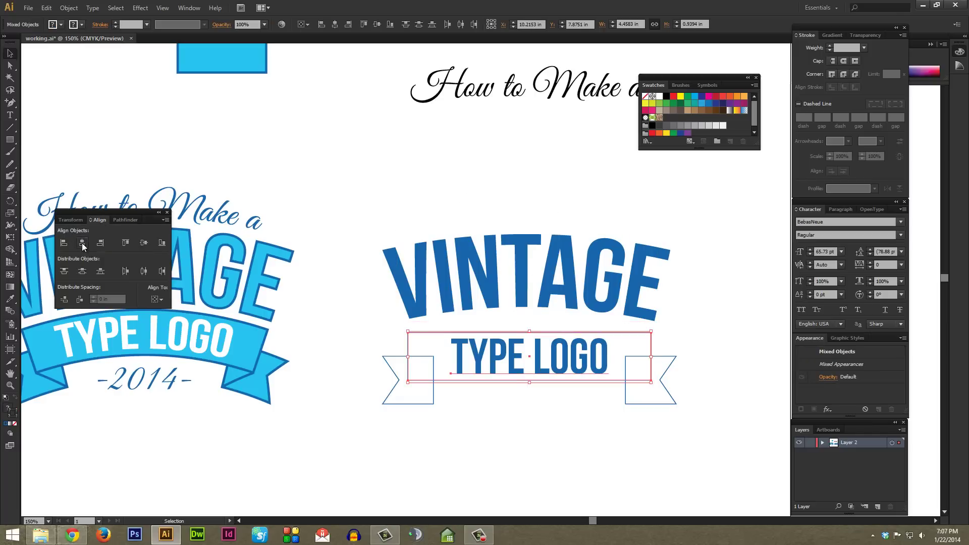
{"action": "left_click", "coordinate": [561, 422]}
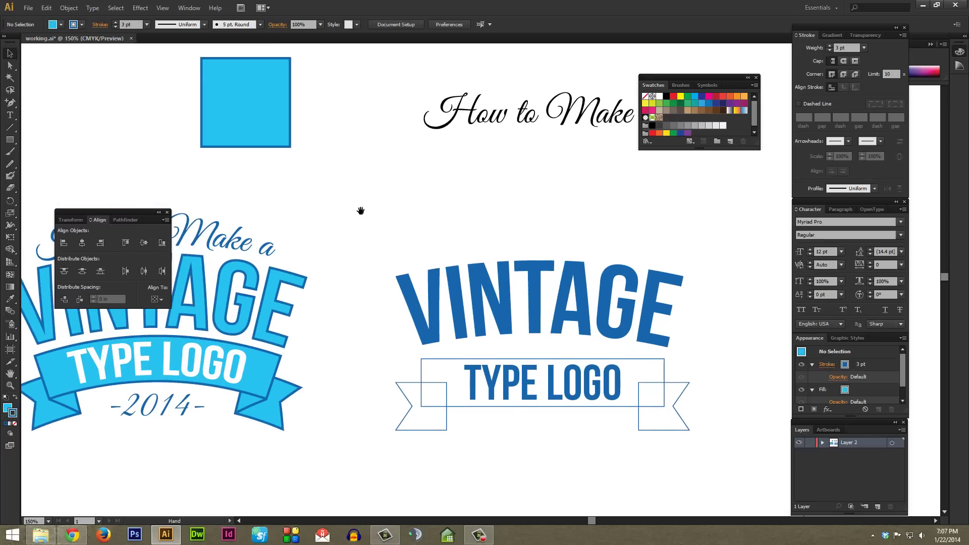
Copy the sample square's light-blue fill and 3 pt dark-blue stroke to the banner rectangle and both ribbon ends
{"action": "left_click_drag", "start_coordinate": [260, 100], "coordinate": [293, 135]}
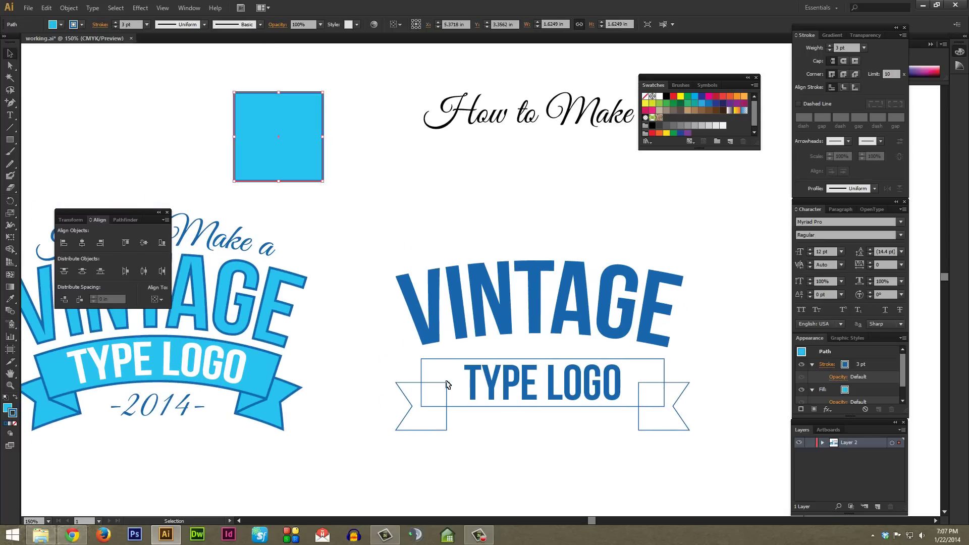
{"action": "left_click_drag", "start_coordinate": [294, 161], "coordinate": [311, 175]}
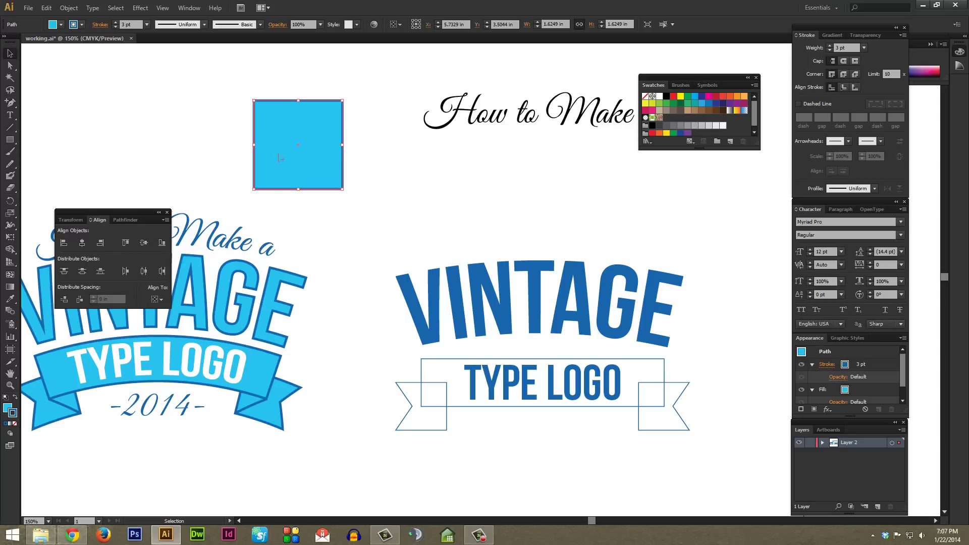
{"action": "left_click", "coordinate": [399, 459]}
{"action": "left_click_drag", "start_coordinate": [375, 460], "coordinate": [699, 405]}
{"action": "left_click", "coordinate": [591, 387], "text": "shift"}
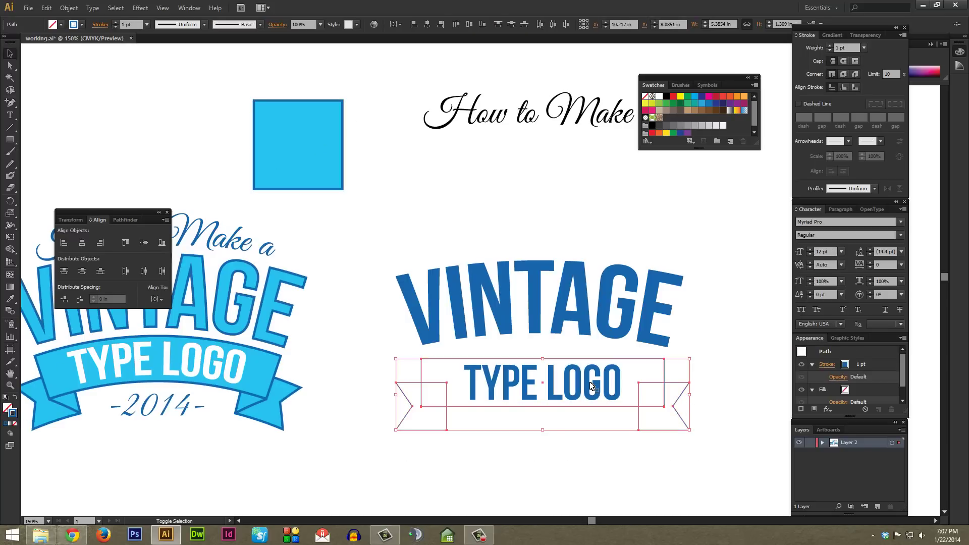
{"action": "key", "text": "i"}
{"action": "left_click", "coordinate": [292, 132]}
{"action": "key", "text": "v"}
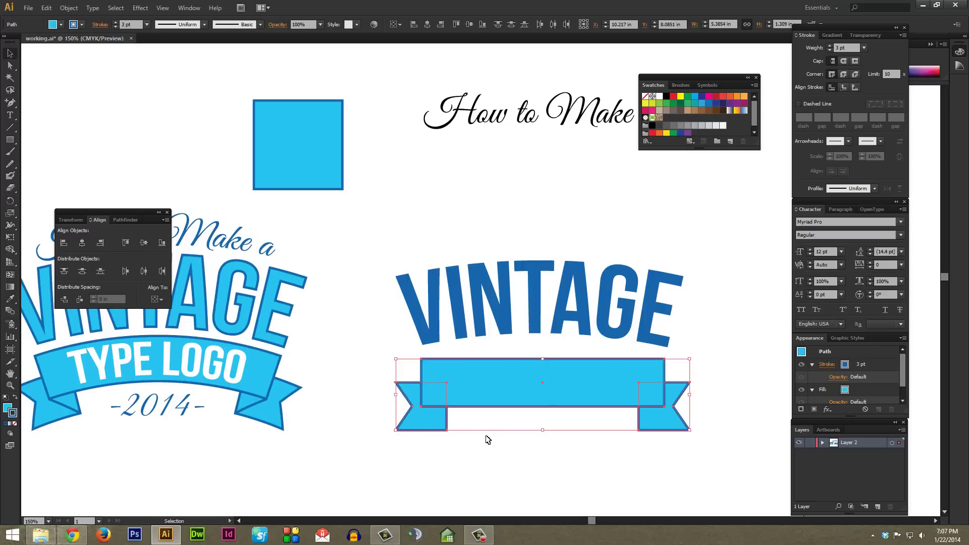
Send the banner rectangle and ribbon ends to the back, behind the TYPE LOGO text
{"action": "right_click", "coordinate": [492, 382]}
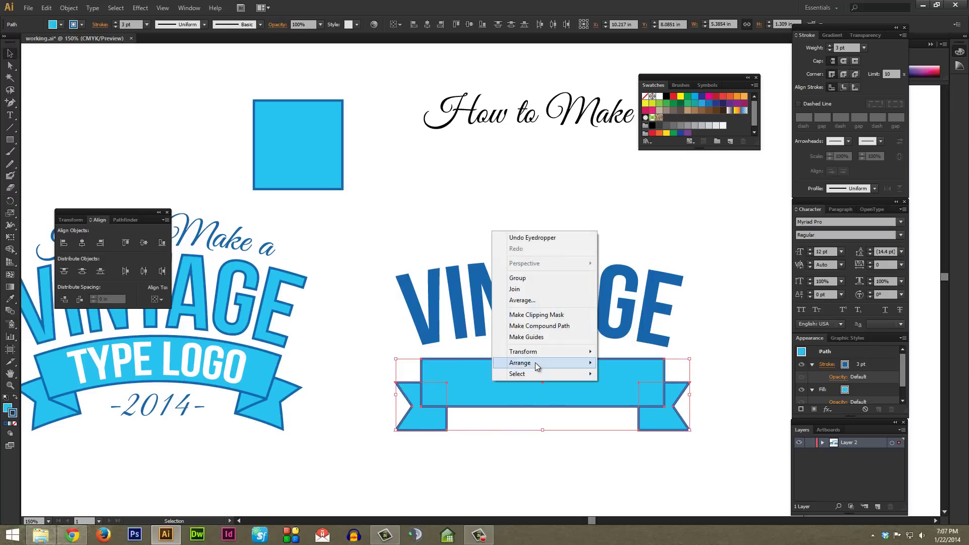
{"action": "mouse_move", "coordinate": [551, 364]}
{"action": "left_click", "coordinate": [646, 396]}
{"action": "left_click", "coordinate": [584, 461]}
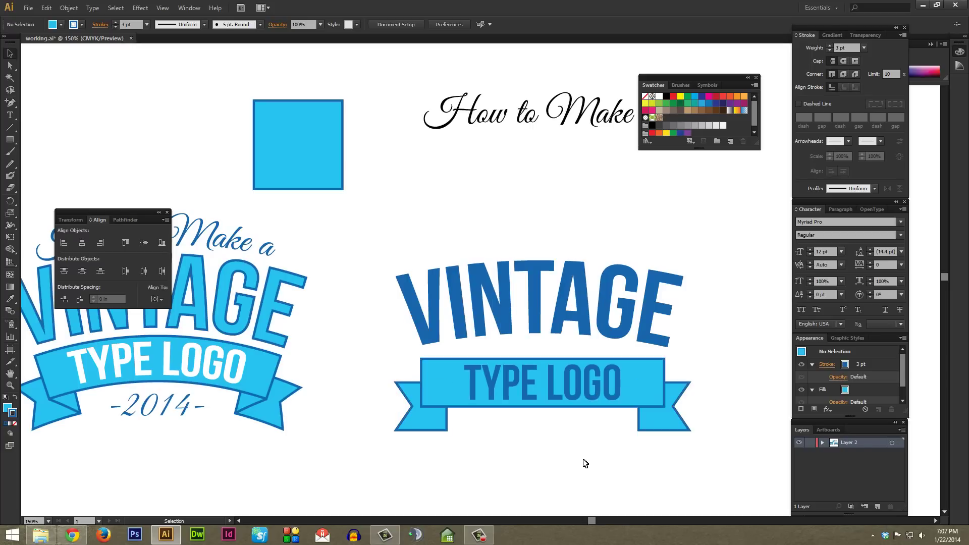
Change the TYPE LOGO text's fill color to white
{"action": "left_click", "coordinate": [525, 388]}
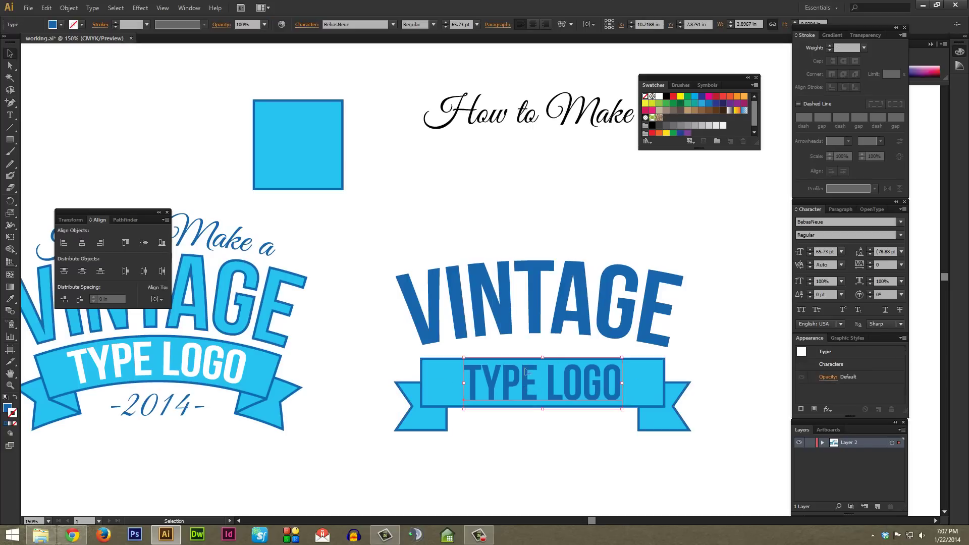
{"action": "double_click", "coordinate": [9, 410]}
{"action": "left_click_drag", "start_coordinate": [555, 290], "coordinate": [504, 226]}
{"action": "left_click", "coordinate": [757, 245]}
{"action": "left_click", "coordinate": [716, 302]}
Sample the banner's 3 pt dark-blue stroke as the drawing style and set the fill to none
{"action": "left_click_drag", "start_coordinate": [510, 381], "coordinate": [551, 343]}
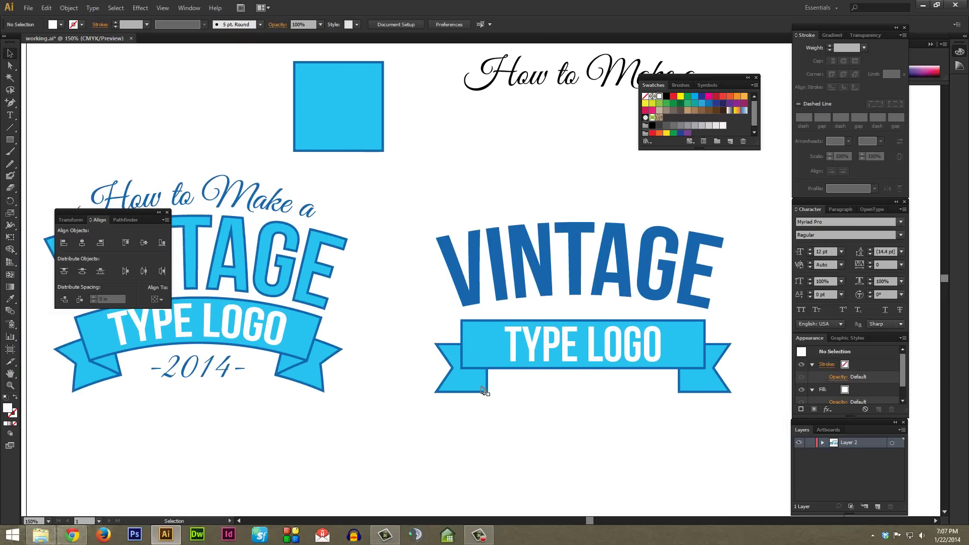
{"action": "left_click_drag", "start_coordinate": [506, 391], "coordinate": [433, 378]}
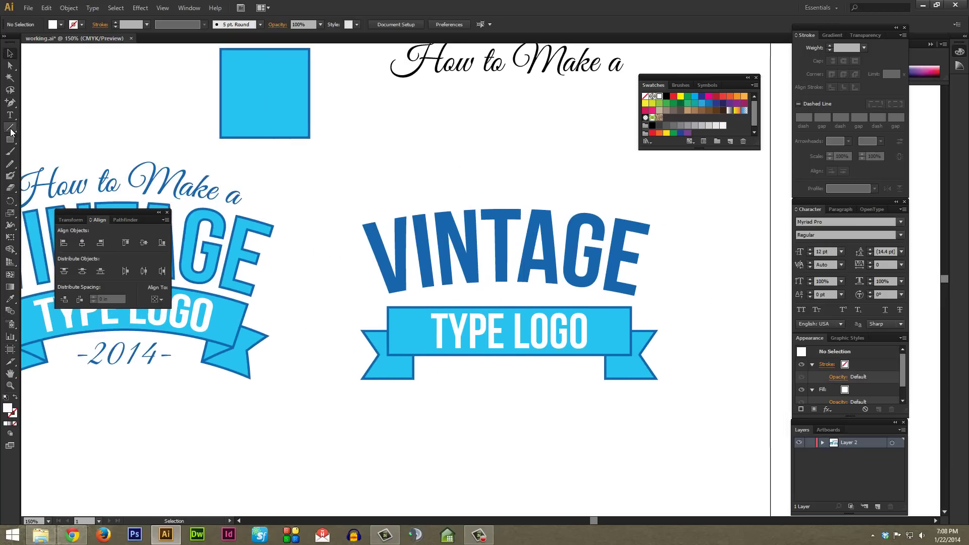
{"action": "left_click", "coordinate": [10, 128]}
{"action": "key", "text": "i"}
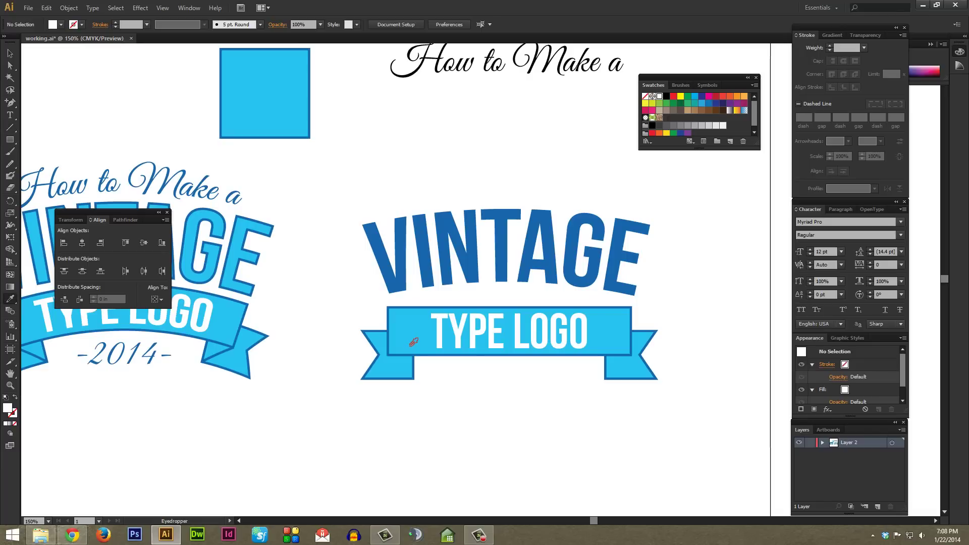
{"action": "left_click", "coordinate": [405, 330]}
{"action": "left_click", "coordinate": [15, 426]}
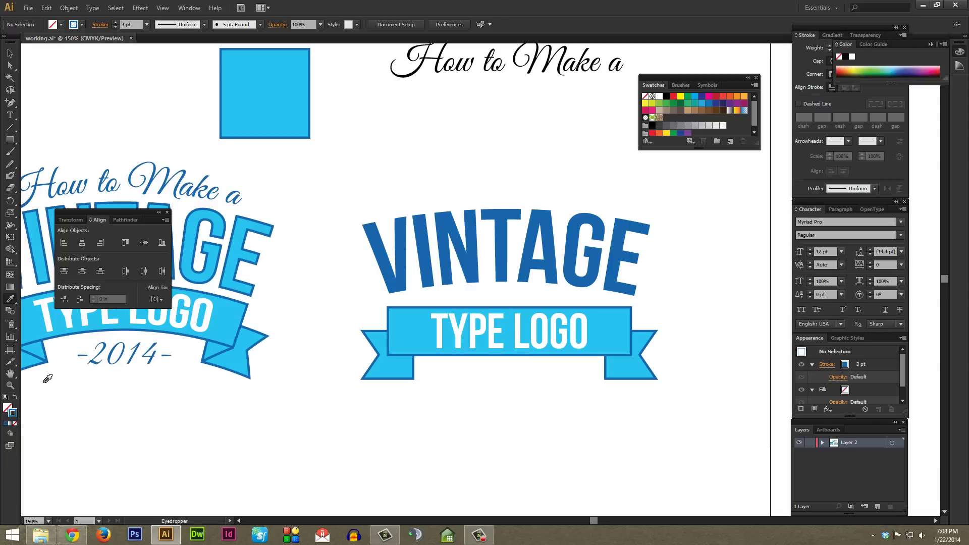
Draw a diagonal fold line on the left ribbon end, from the banner's lower-left corner to the ribbon end's lower inner corner
{"action": "left_click", "coordinate": [11, 128]}
{"action": "key", "text": "ctrl+plus"}
{"action": "key", "text": "ctrl+plus"}
{"action": "key", "text": "ctrl+plus"}
{"action": "key", "text": "space"}
{"action": "left_click_drag", "start_coordinate": [359, 442], "coordinate": [435, 280]}
{"action": "left_click_drag", "start_coordinate": [398, 349], "coordinate": [491, 320]}
{"action": "key", "text": "ctrl+equal"}
{"action": "key", "text": "ctrl+equal"}
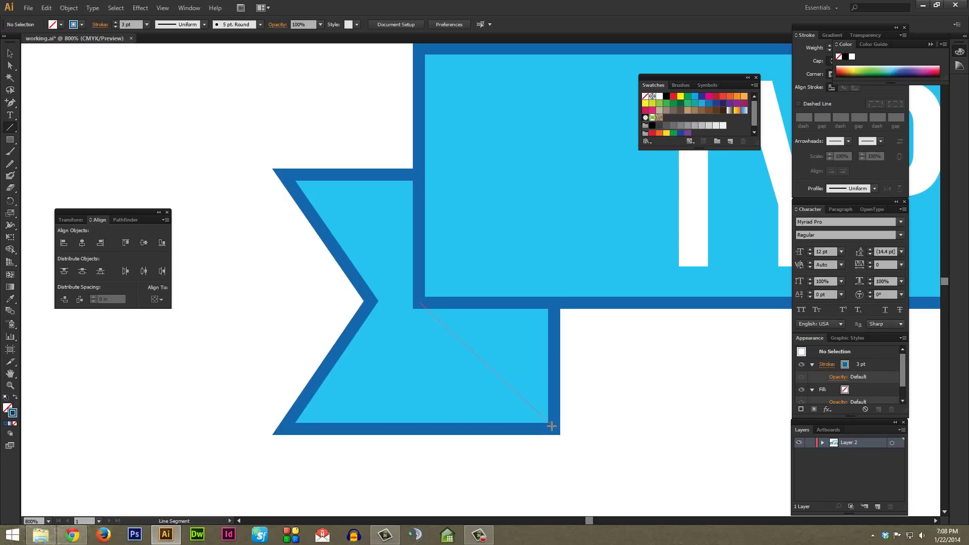
{"action": "left_click_drag", "start_coordinate": [552, 427], "coordinate": [552, 426]}
Nudge the left fold line's upper anchor point so it sits on the banner's lower-left corner
{"action": "key", "text": "a"}
{"action": "key", "text": "ctrl+shift+a"}
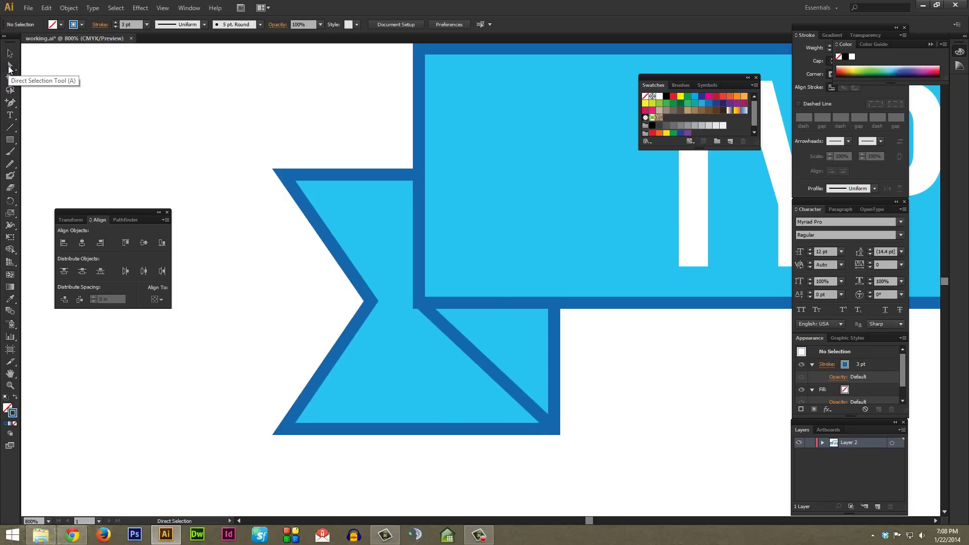
{"action": "left_click", "coordinate": [414, 302]}
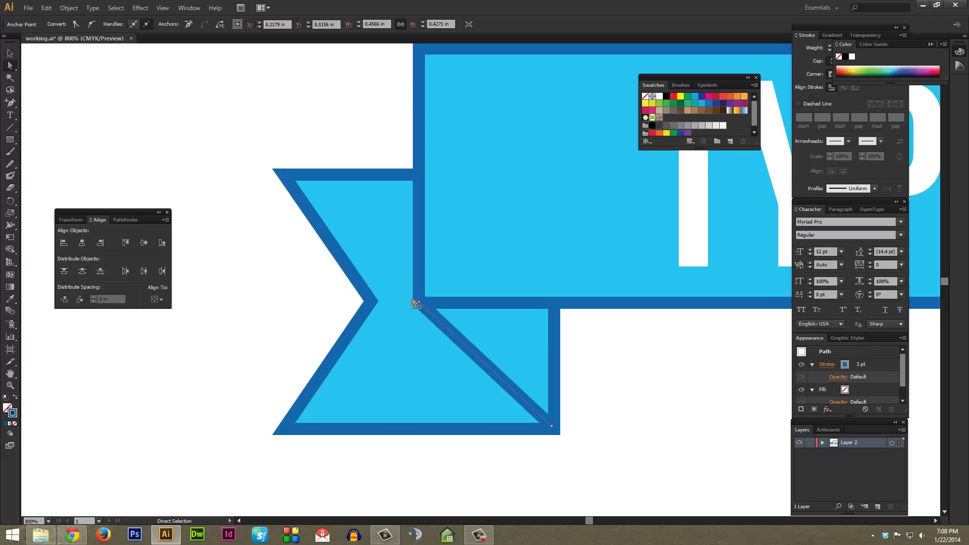
{"action": "left_click_drag", "start_coordinate": [419, 303], "coordinate": [418, 306]}
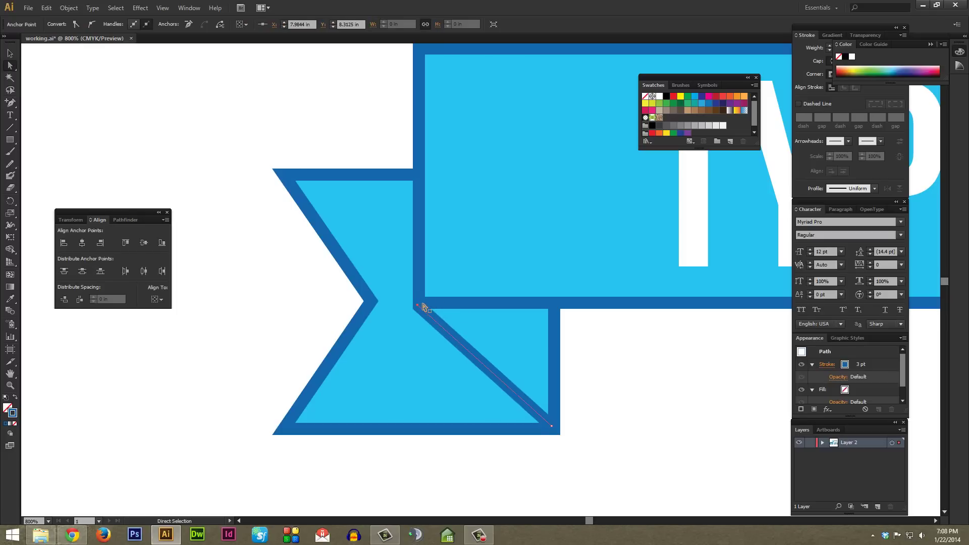
{"action": "key", "text": "ctrl+plus"}
{"action": "key", "text": "ctrl+plus"}
{"action": "key", "text": "ctrl+plus"}
{"action": "left_click_drag", "start_coordinate": [287, 355], "coordinate": [439, 287]}
{"action": "left_click", "coordinate": [252, 290]}
{"action": "key", "text": "ctrl+minus"}
{"action": "scroll", "coordinate": [252, 289], "scroll_direction": "down", "scroll_amount": 4}
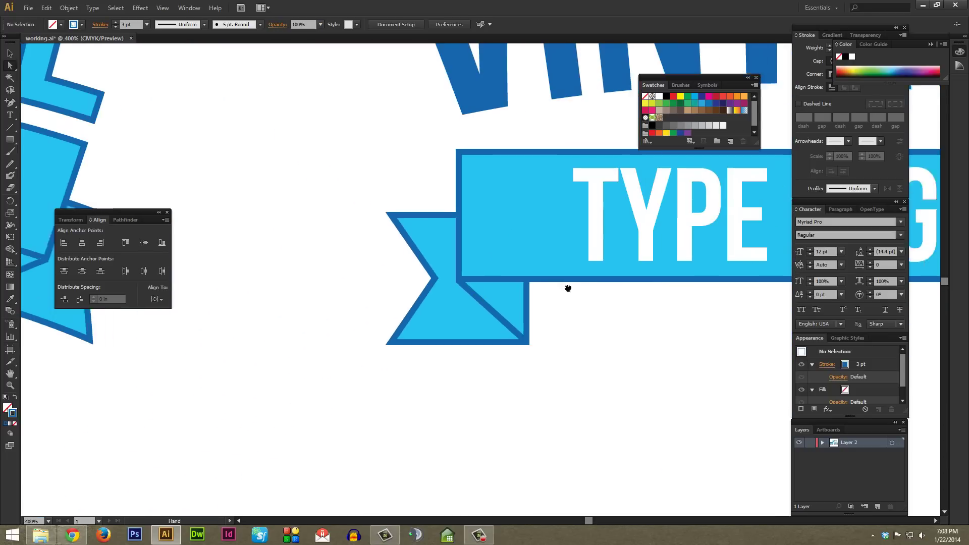
Duplicate the fold line toward the right ribbon end and reflect the copy across the vertical axis
{"action": "key", "text": "v"}
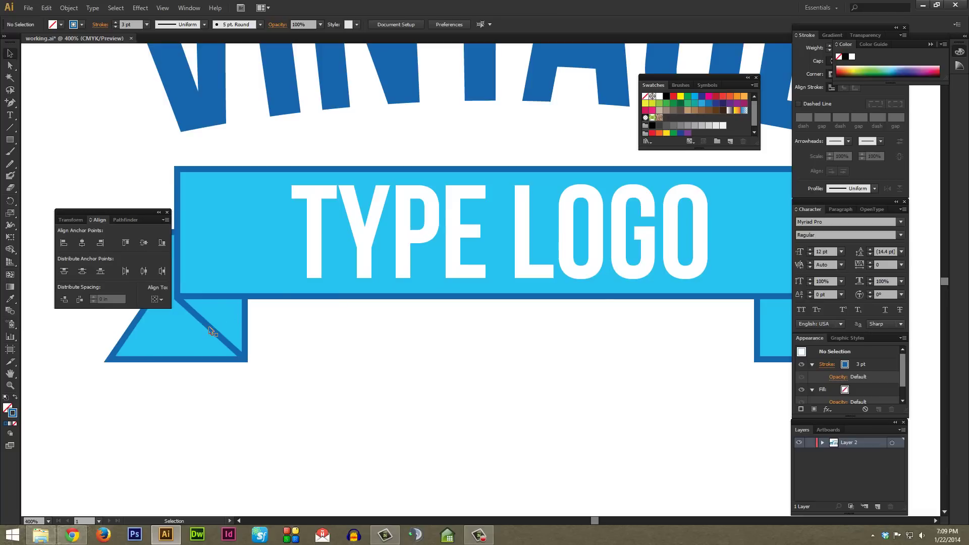
{"action": "left_click_drag", "start_coordinate": [211, 331], "coordinate": [731, 366]}
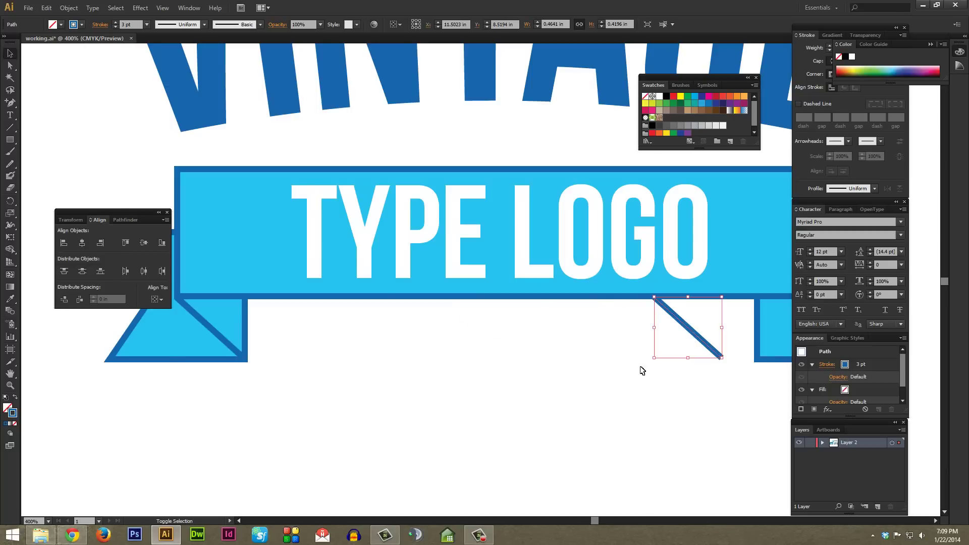
{"action": "left_click_drag", "start_coordinate": [692, 328], "coordinate": [388, 333]}
{"action": "right_click", "coordinate": [398, 342]}
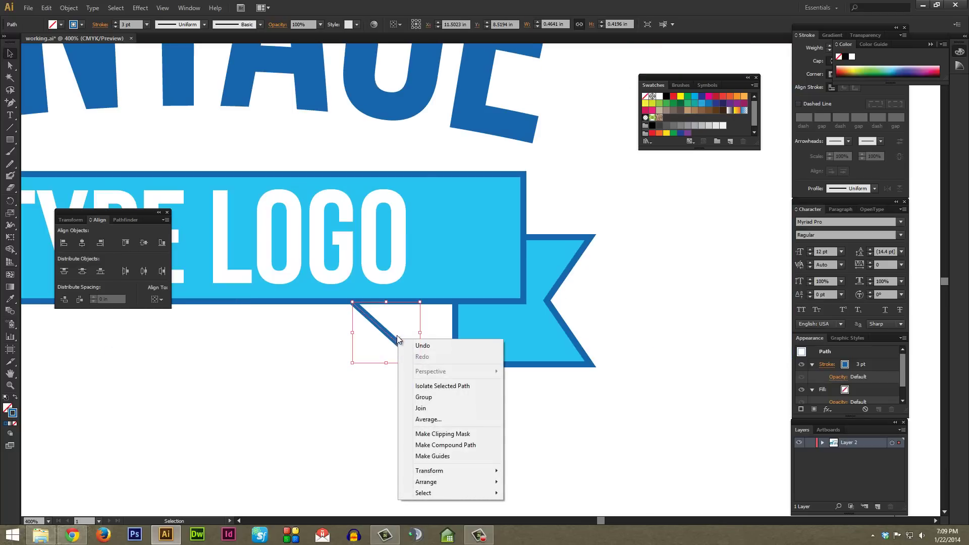
{"action": "mouse_move", "coordinate": [470, 471]}
{"action": "left_click", "coordinate": [529, 420]}
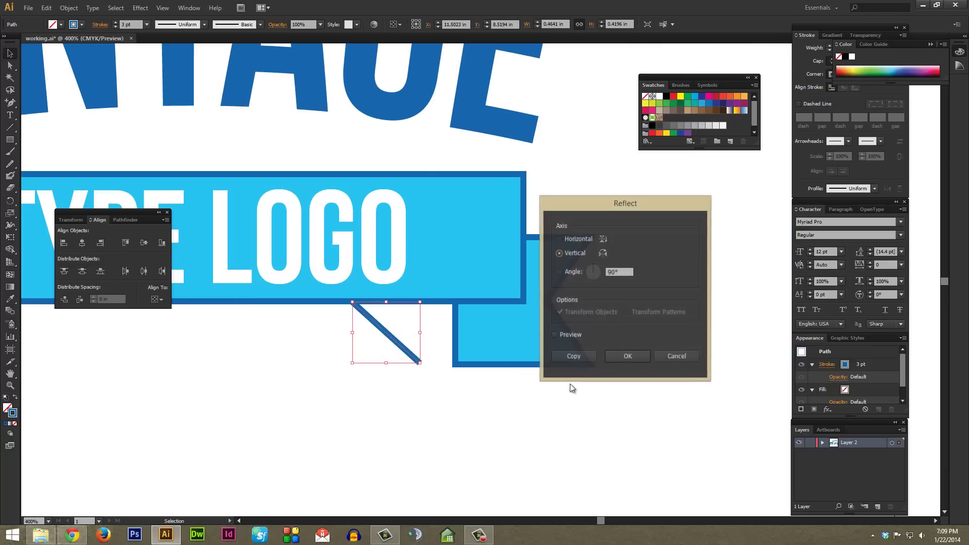
{"action": "left_click", "coordinate": [624, 353]}
Place the mirrored fold line on the right ribbon end, between the banner's lower-right corner and the ribbon end's lower inner corner
{"action": "key", "text": "ctrl+equal"}
{"action": "key", "text": "ctrl+equal"}
{"action": "key", "text": "ctrl+equal"}
{"action": "key", "text": "ctrl+equal"}
{"action": "left_click_drag", "start_coordinate": [456, 290], "coordinate": [524, 214]}
{"action": "left_click_drag", "start_coordinate": [273, 228], "coordinate": [578, 238]}
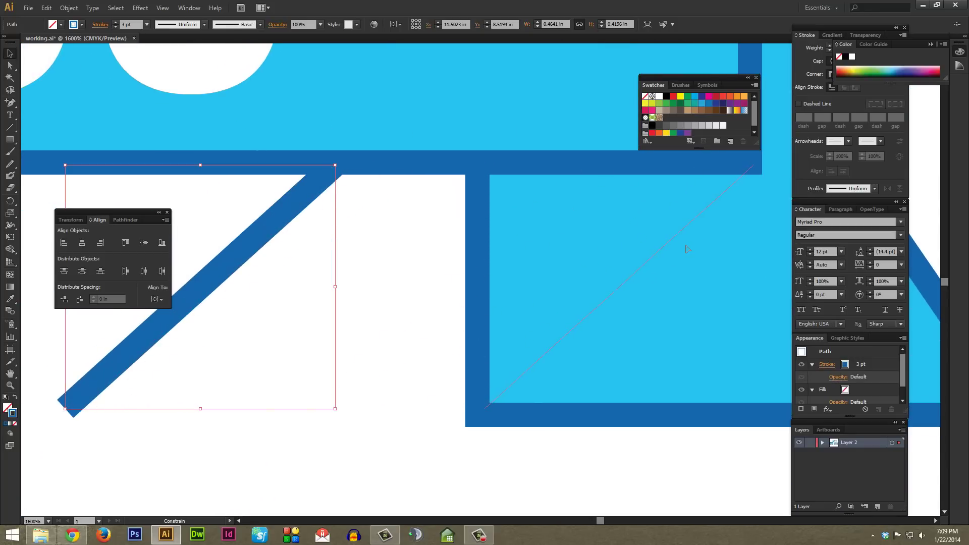
{"action": "left_click_drag", "start_coordinate": [689, 250], "coordinate": [689, 251]}
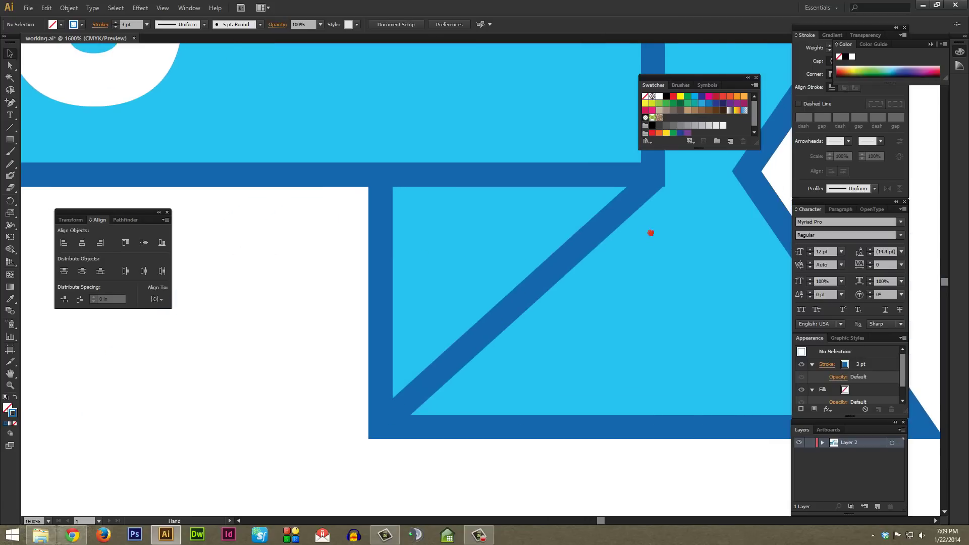
{"action": "left_click_drag", "start_coordinate": [603, 226], "coordinate": [561, 251]}
{"action": "left_click", "coordinate": [561, 251]}
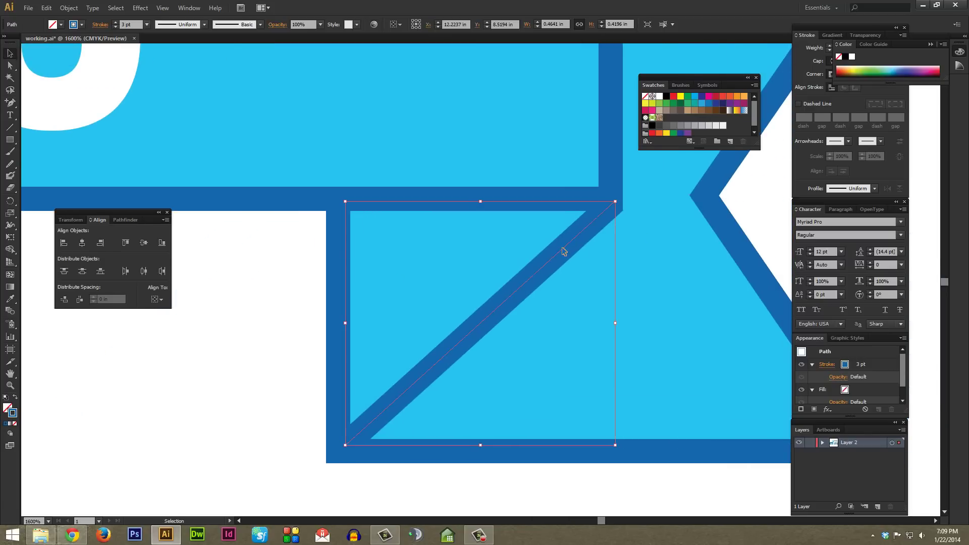
{"action": "left_click", "coordinate": [305, 304]}
{"action": "scroll", "coordinate": [305, 305], "scroll_direction": "down", "scroll_amount": 7}
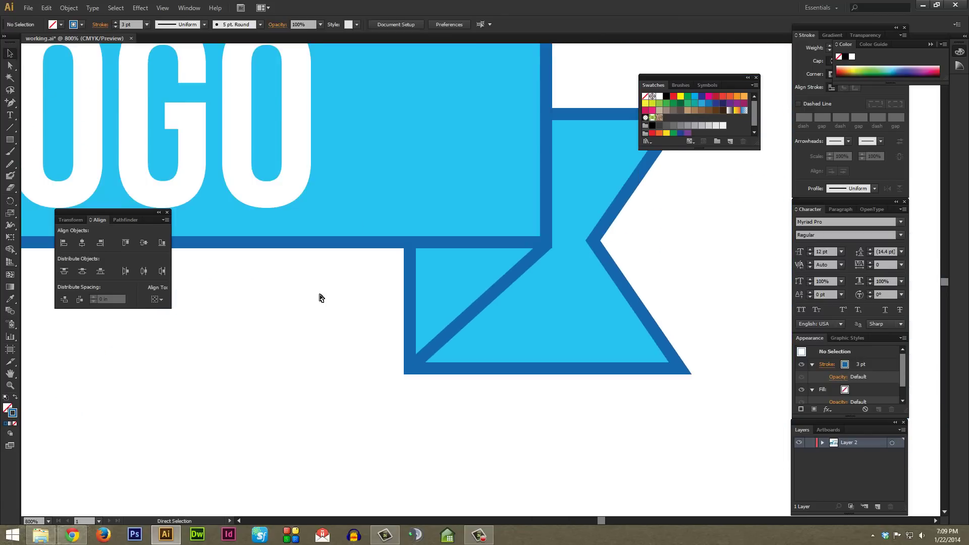
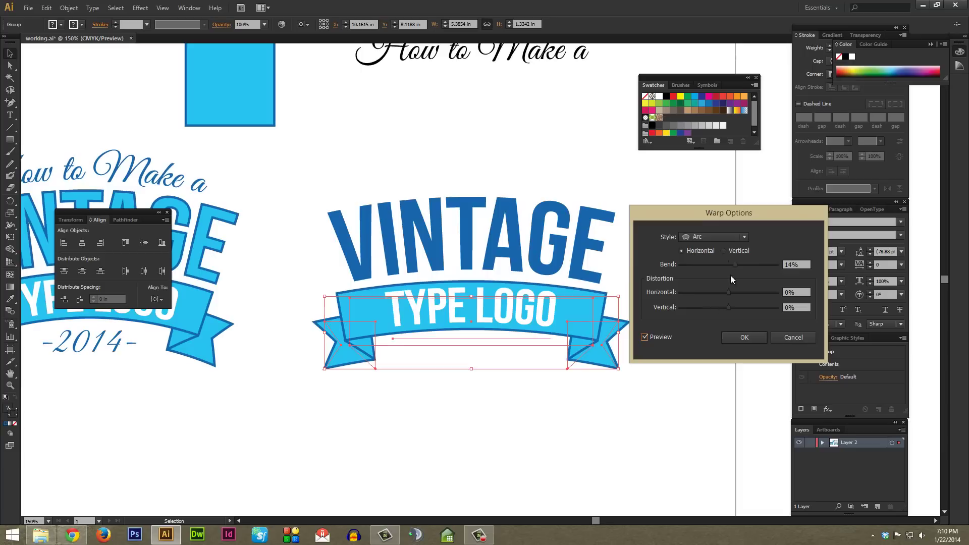
Apply a horizontal Arc warp with a 19% bend to the ribbon group
{"action": "left_click_drag", "start_coordinate": [735, 265], "coordinate": [737, 265]}
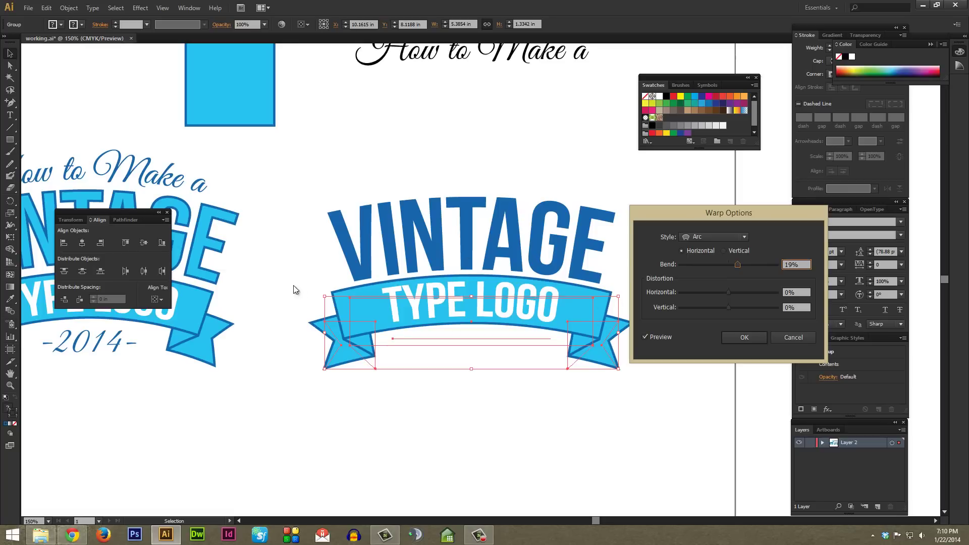
{"action": "left_click", "coordinate": [744, 337]}
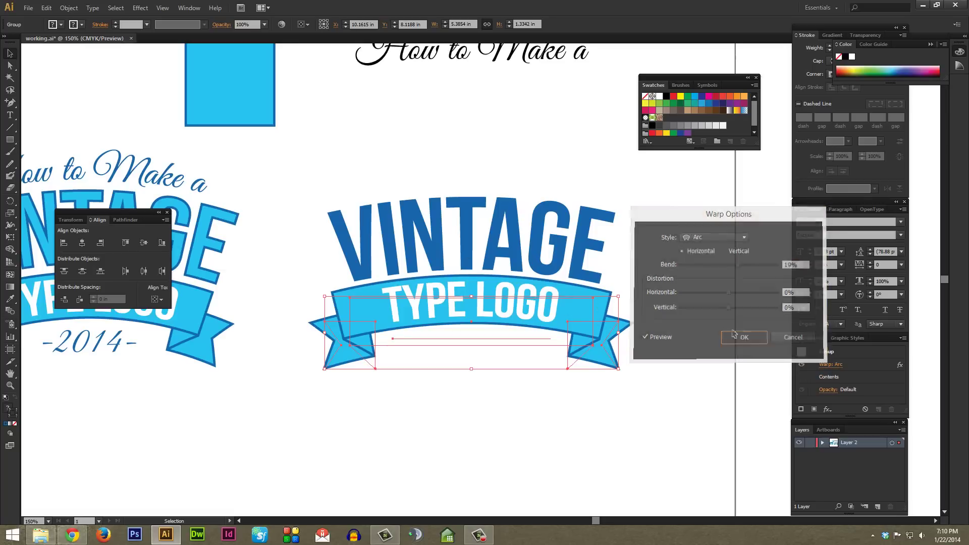
Scale the ribbon group down to about 4.64 in wide and move it up closer beneath the VINTAGE lettering
{"action": "left_click_drag", "start_coordinate": [616, 297], "coordinate": [571, 310]}
{"action": "key", "text": "ctrl+plus"}
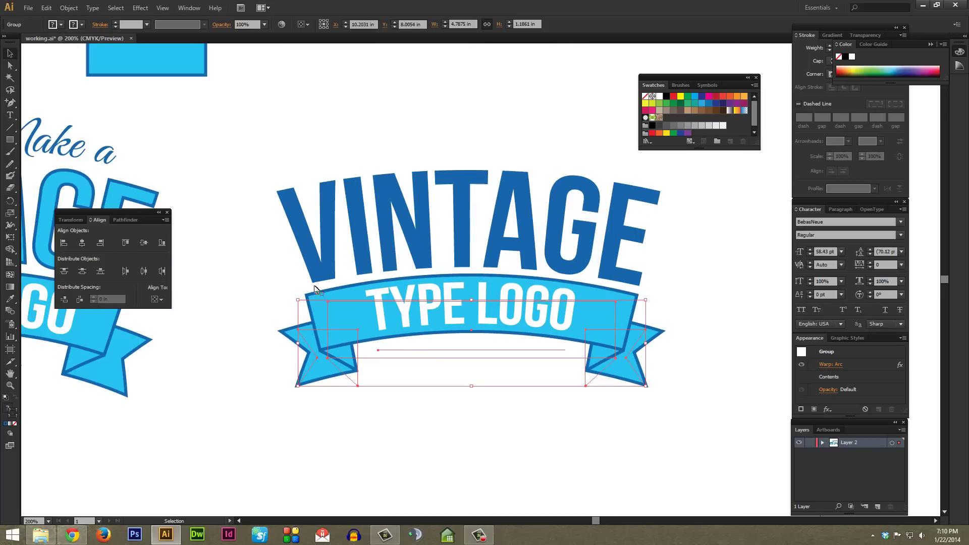
{"action": "left_click_drag", "start_coordinate": [298, 386], "coordinate": [308, 383]}
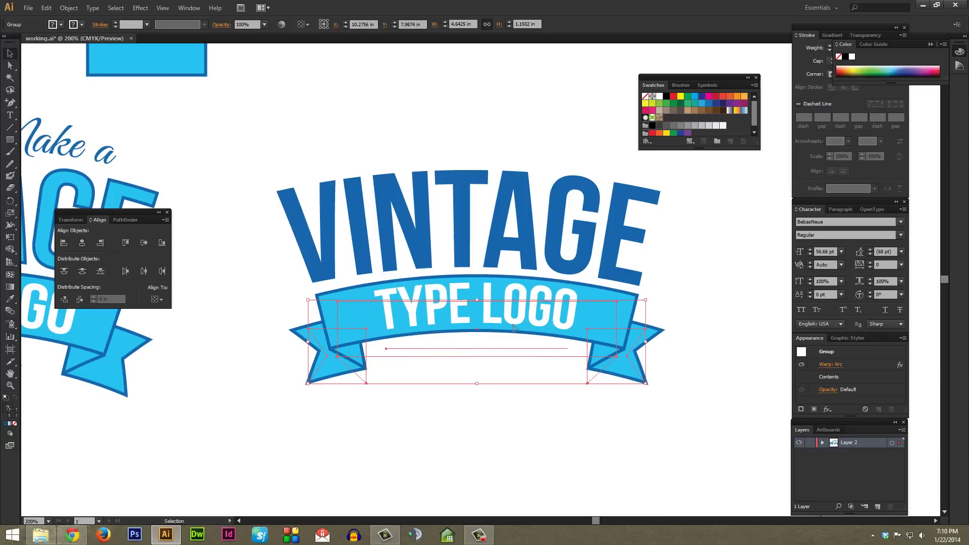
{"action": "mouse_move", "coordinate": [512, 319]}
{"action": "left_mouse_down"}
{"action": "mouse_move", "coordinate": [512, 338]}
{"action": "mouse_move", "coordinate": [512, 313]}
{"action": "left_mouse_up"}
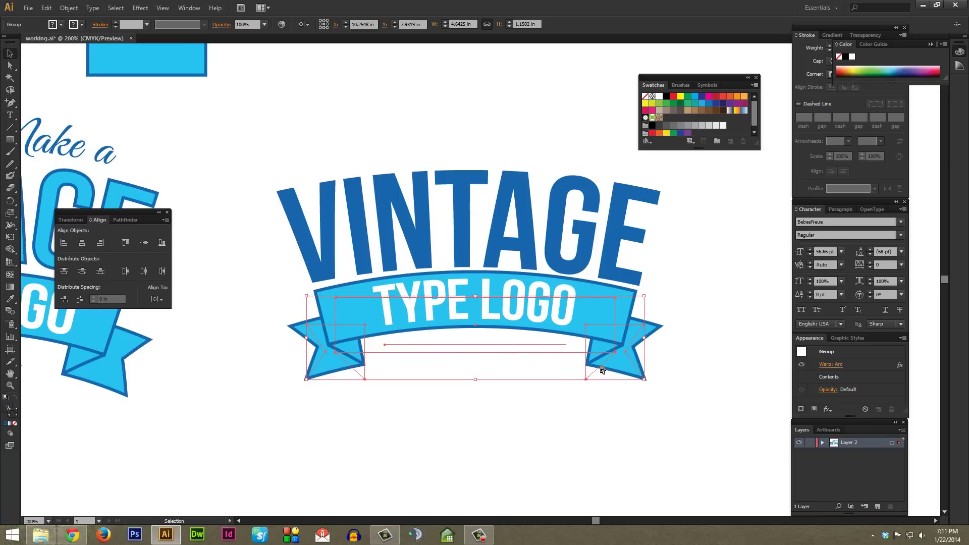
Set the bend of the ribbon group's Arc warp to 15%
{"action": "key", "text": "ctrl+minus"}
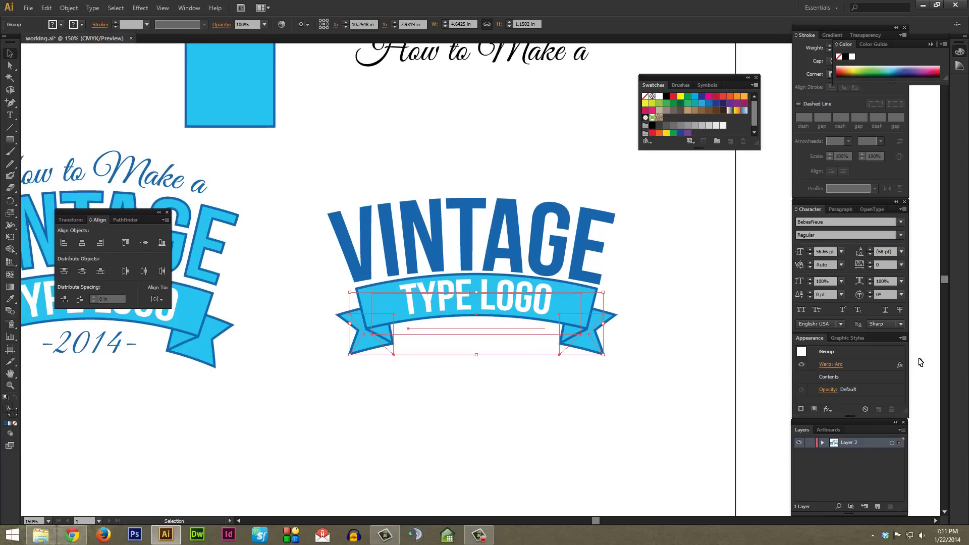
{"action": "left_click", "coordinate": [828, 366]}
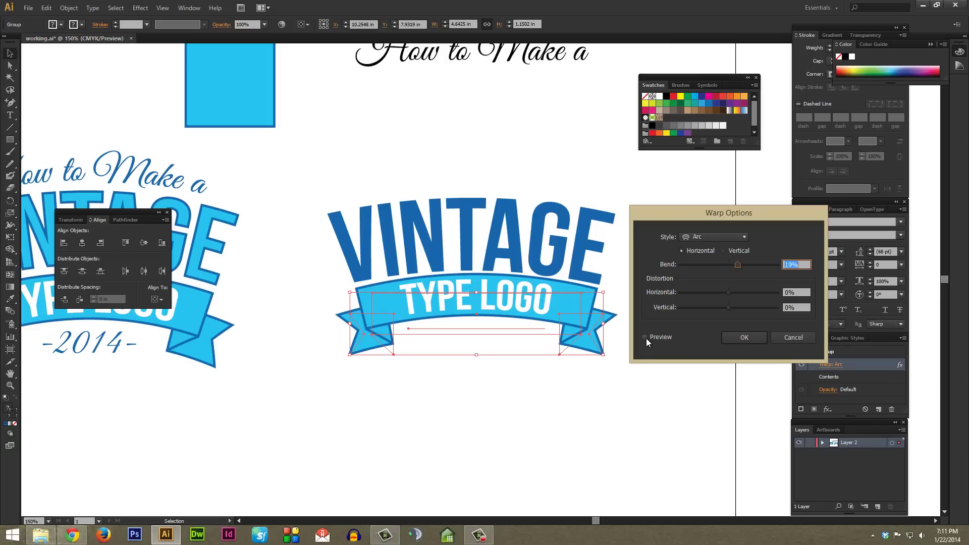
{"action": "left_click_drag", "start_coordinate": [738, 265], "coordinate": [736, 268]}
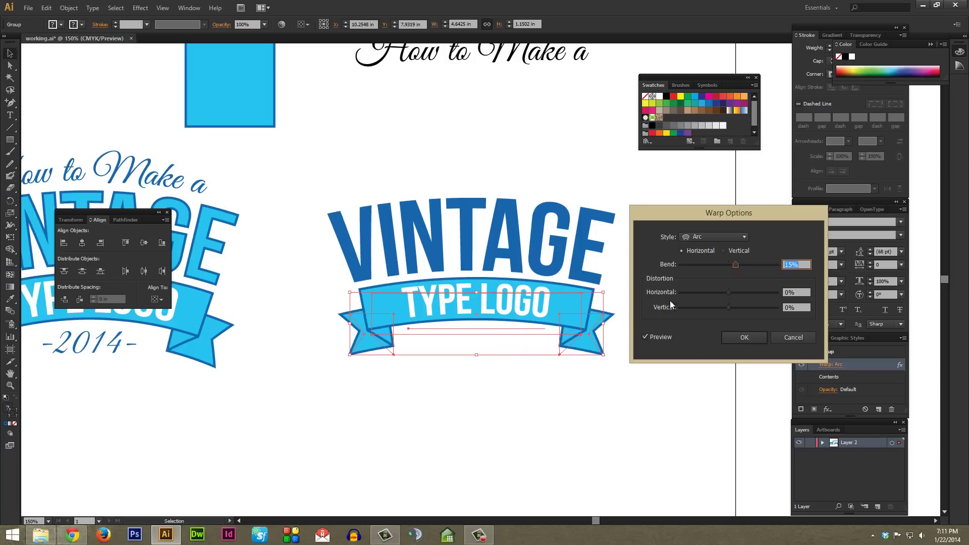
{"action": "left_click", "coordinate": [745, 337]}
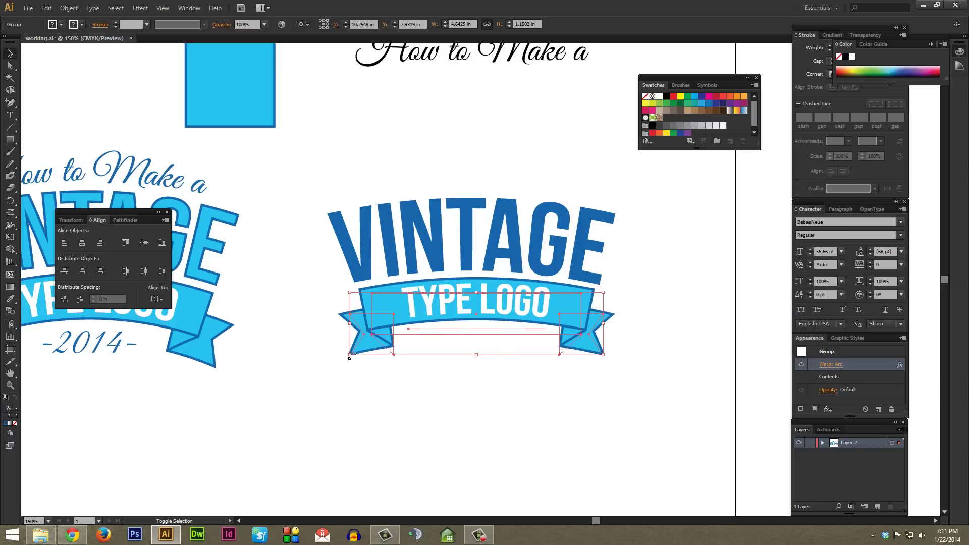
Enlarge the ribbon group slightly to about 4.77 in wide and deselect it
{"action": "left_click_drag", "start_coordinate": [350, 355], "coordinate": [347, 356]}
{"action": "left_click_drag", "start_coordinate": [604, 356], "coordinate": [607, 359]}
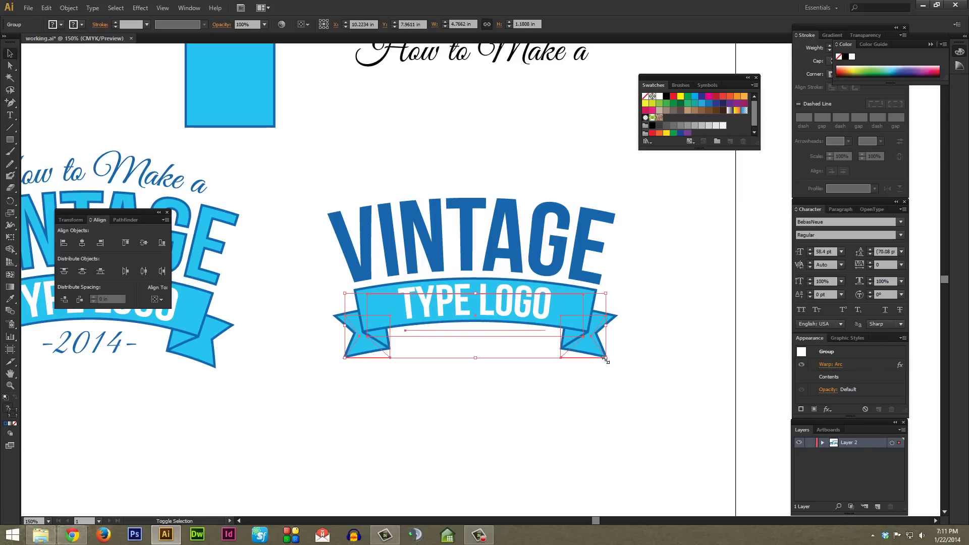
{"action": "left_click", "coordinate": [653, 347]}
Copy the light-blue fill and 3 pt dark-blue stroke from the sample square onto the VINTAGE lettering
{"action": "key", "text": "ctrl+minus"}
{"action": "key", "text": "ctrl+minus"}
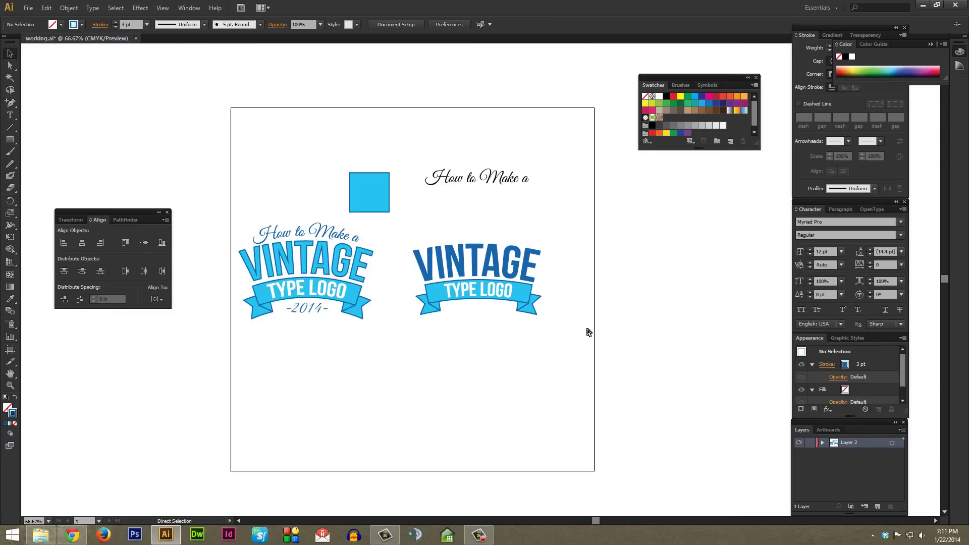
{"action": "key", "text": "ctrl+plus"}
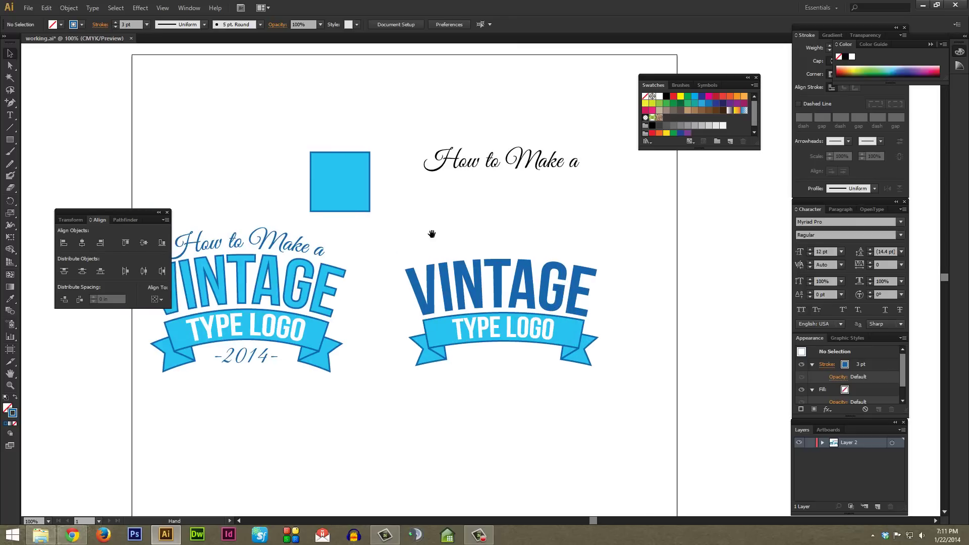
{"action": "left_click_drag", "start_coordinate": [426, 224], "coordinate": [483, 257]}
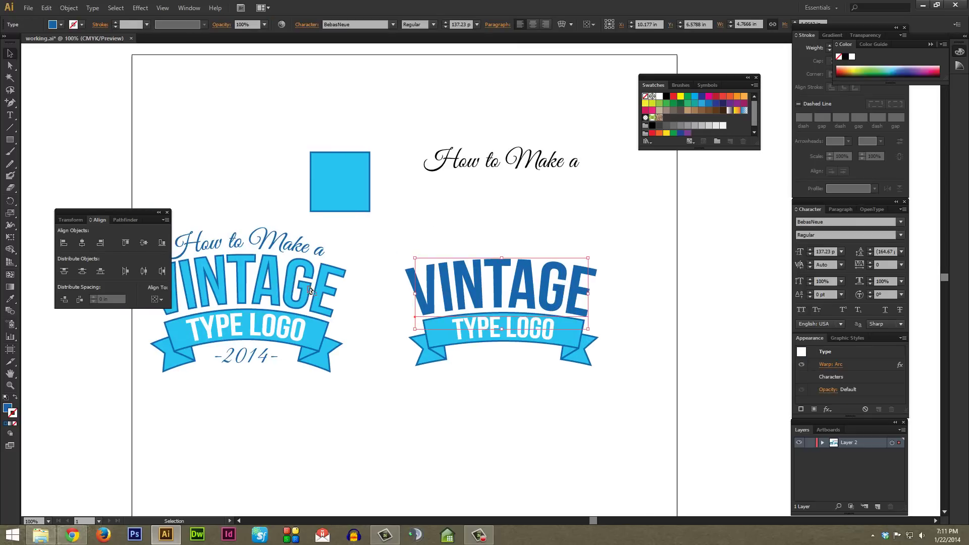
{"action": "key", "text": "i"}
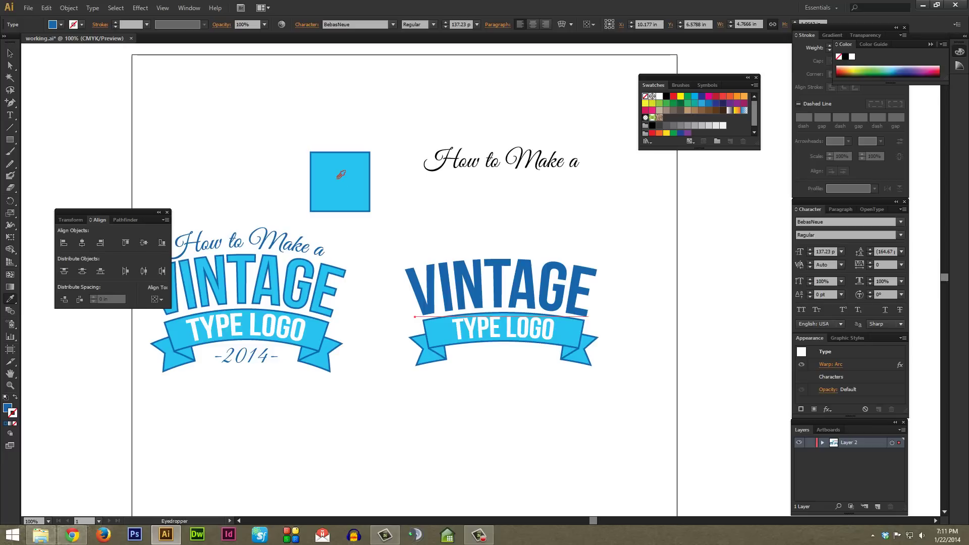
{"action": "left_click", "coordinate": [342, 175]}
{"action": "key", "text": "v"}
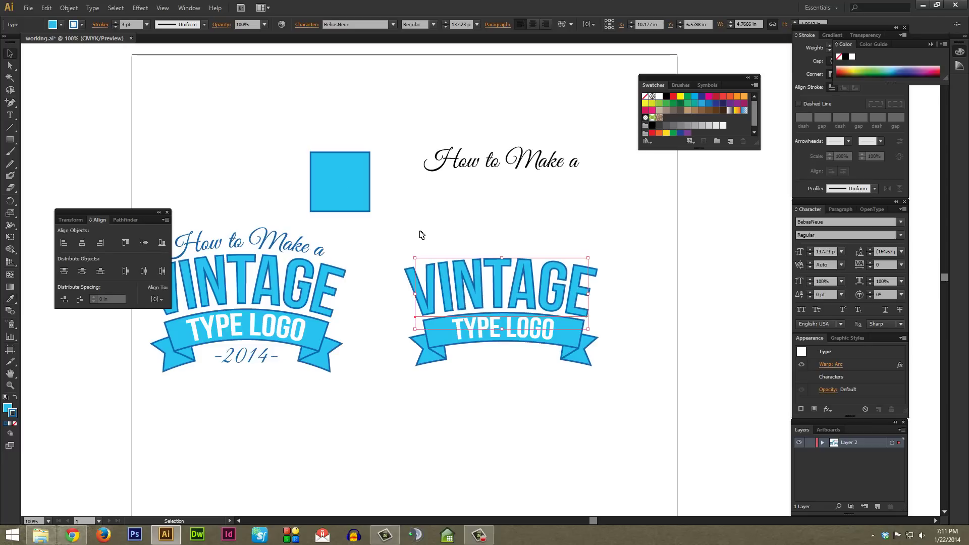
Examine the stroke settings and stroke colour values of the VINTAGE lettering
{"action": "left_click", "coordinate": [803, 139]}
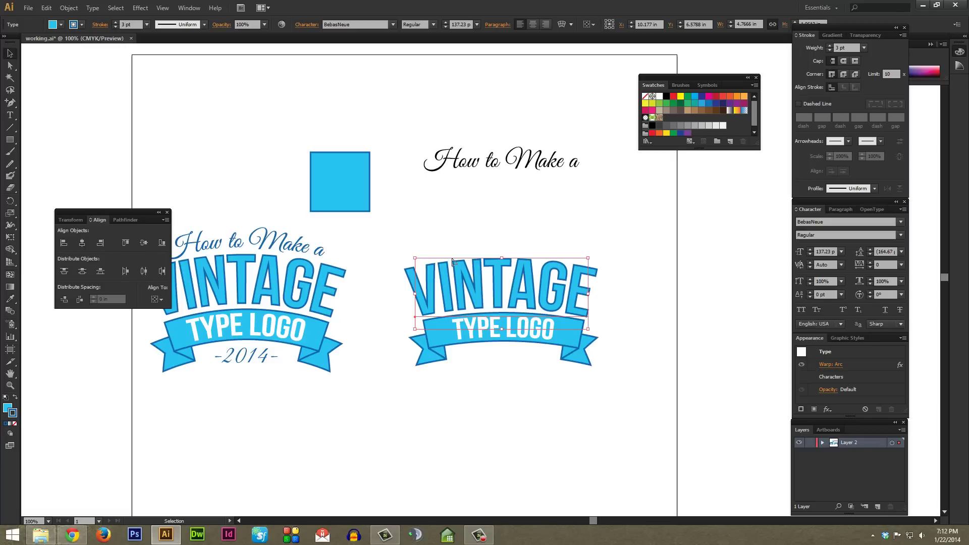
{"action": "double_click", "coordinate": [14, 412]}
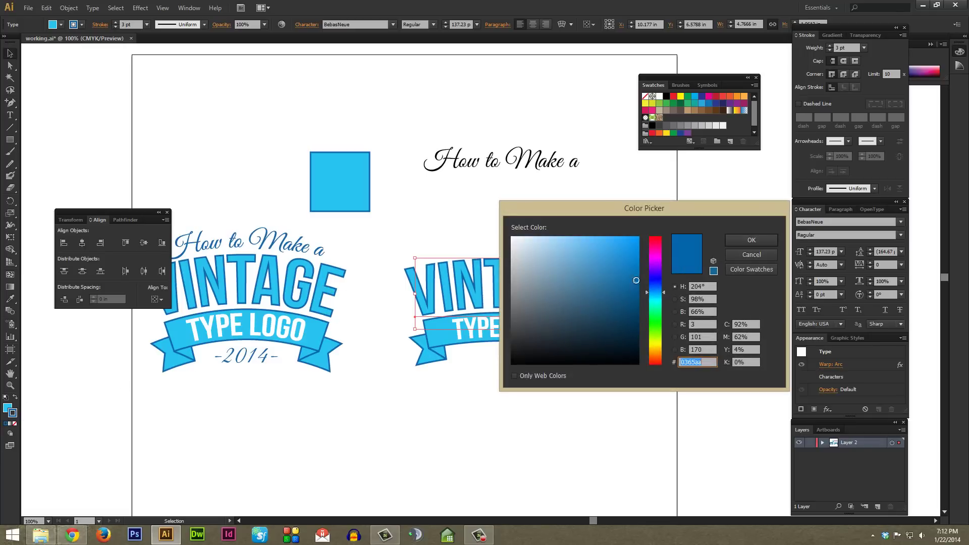
{"action": "left_click", "coordinate": [733, 237]}
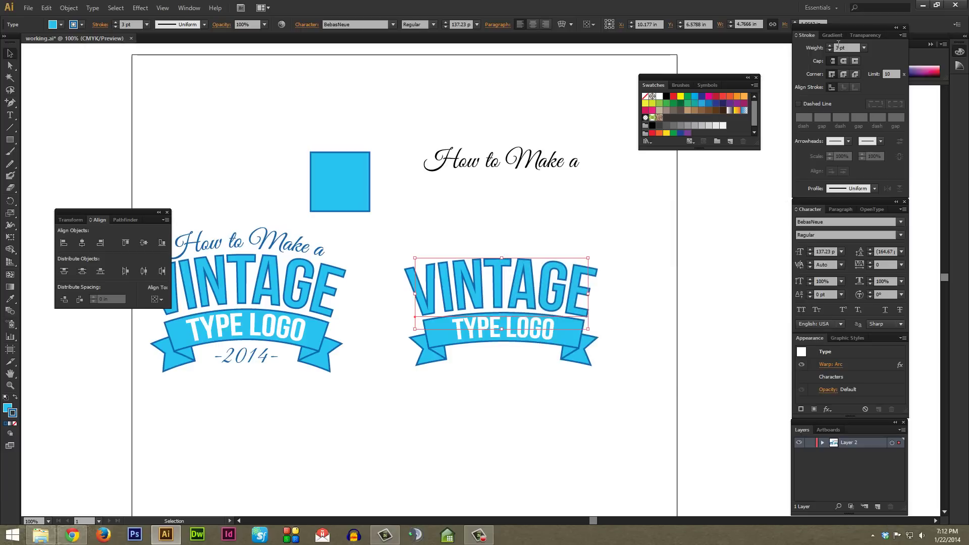
{"action": "left_click", "coordinate": [551, 218]}
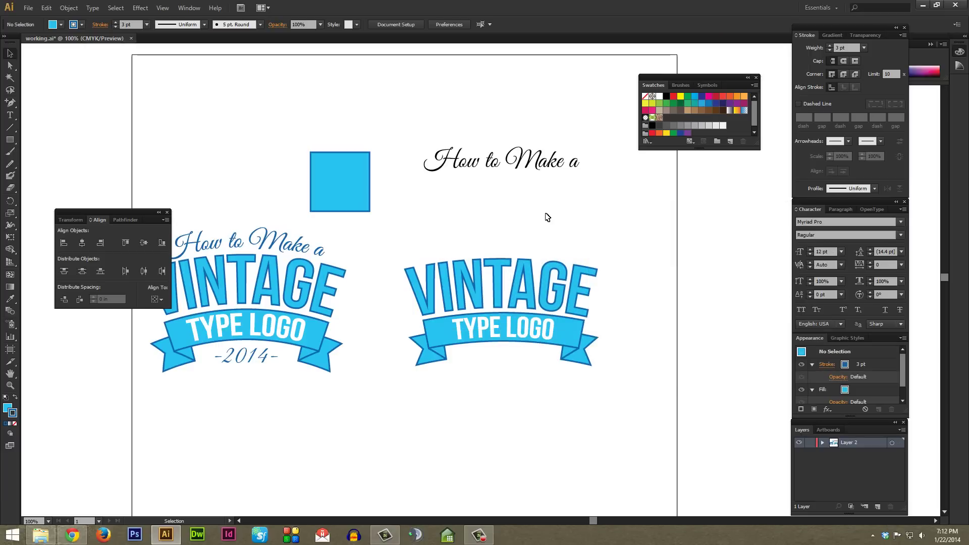
Nudge the VINTAGE lettering up slightly, away from the ribbon
{"action": "left_click_drag", "start_coordinate": [388, 245], "coordinate": [614, 296]}
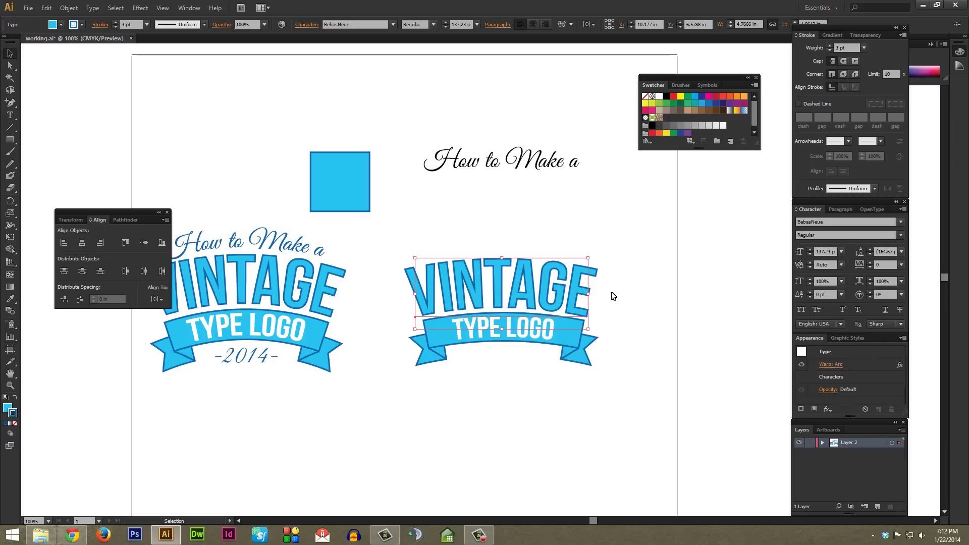
{"action": "key", "text": "Up"}
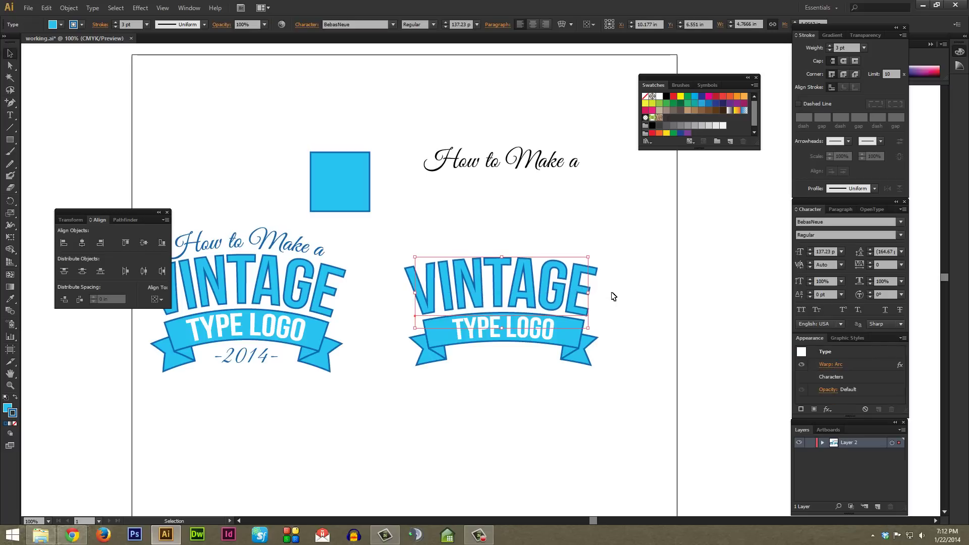
Try the Arch warp style in place of Arc on the VINTAGE lettering with a live preview, and discard the change
{"action": "left_click", "coordinate": [829, 368]}
{"action": "left_click", "coordinate": [724, 236]}
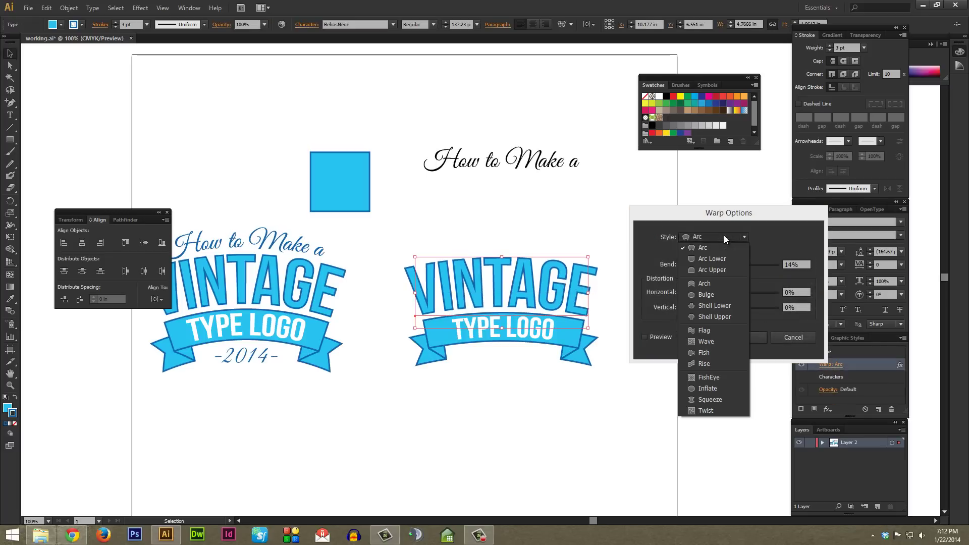
{"action": "left_click", "coordinate": [705, 283]}
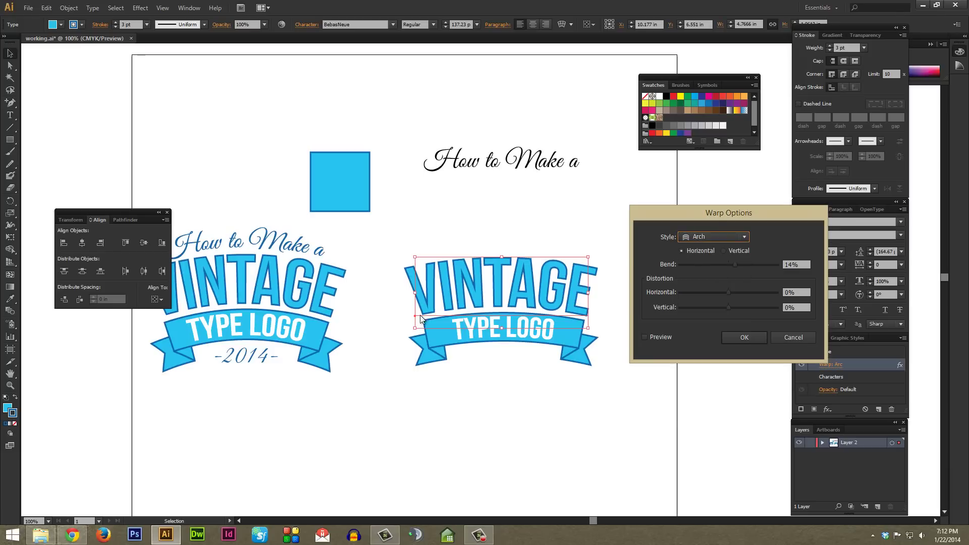
{"action": "left_click", "coordinate": [646, 336]}
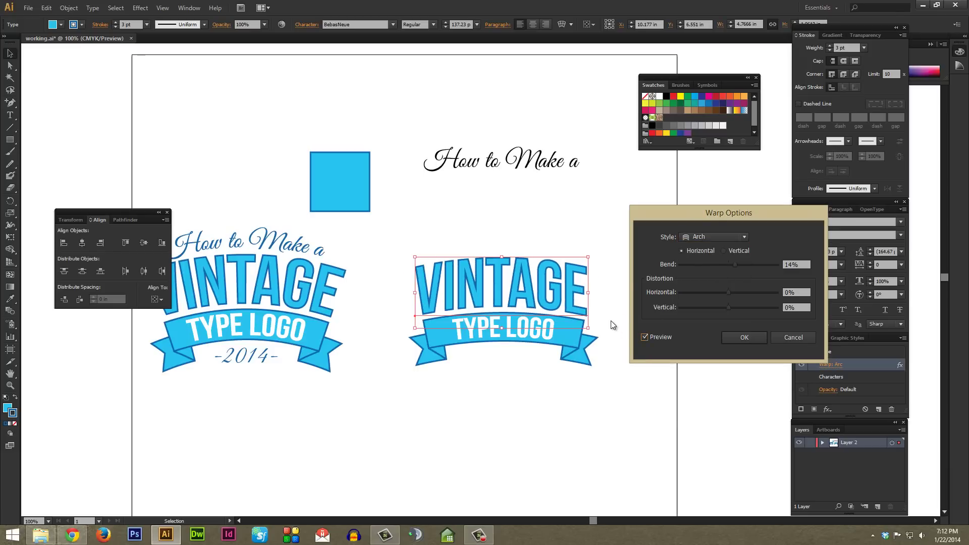
{"action": "left_click", "coordinate": [793, 337]}
{"action": "key", "text": "ctrl+="}
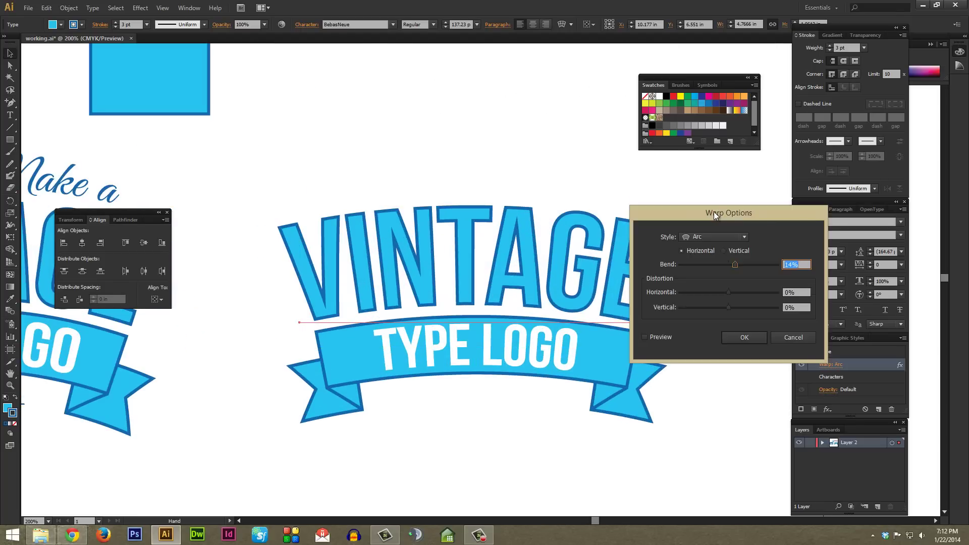
{"action": "left_click_drag", "start_coordinate": [714, 215], "coordinate": [788, 217]}
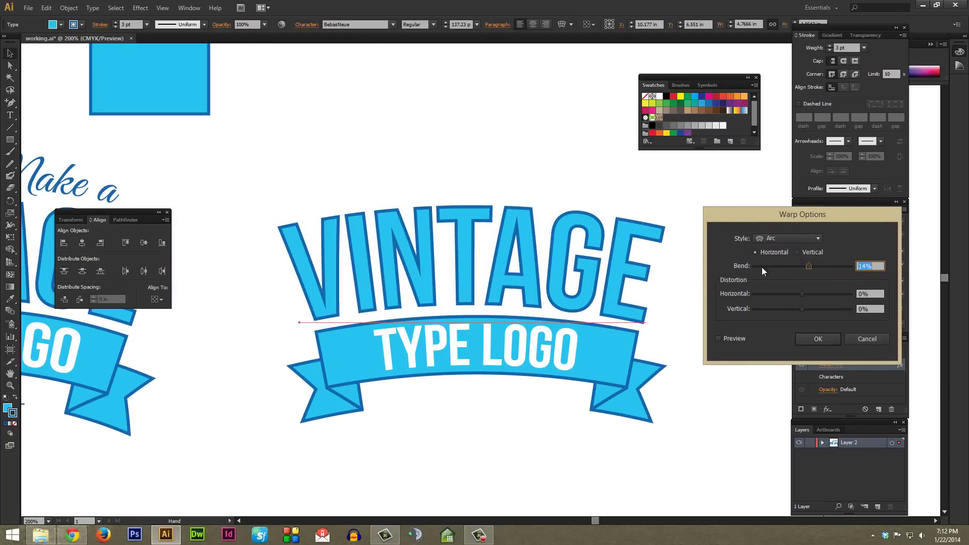
{"action": "left_click", "coordinate": [782, 239]}
{"action": "left_click", "coordinate": [785, 286]}
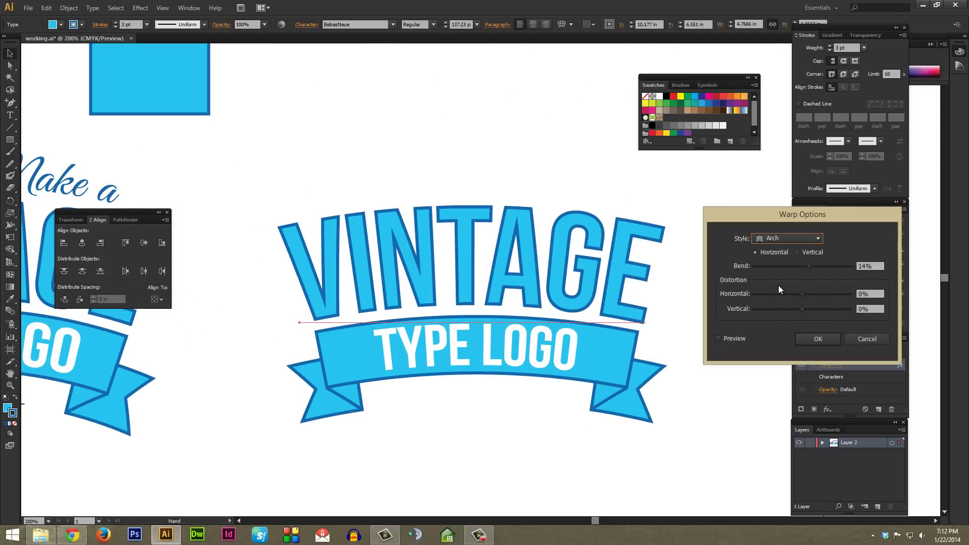
{"action": "left_click", "coordinate": [718, 338]}
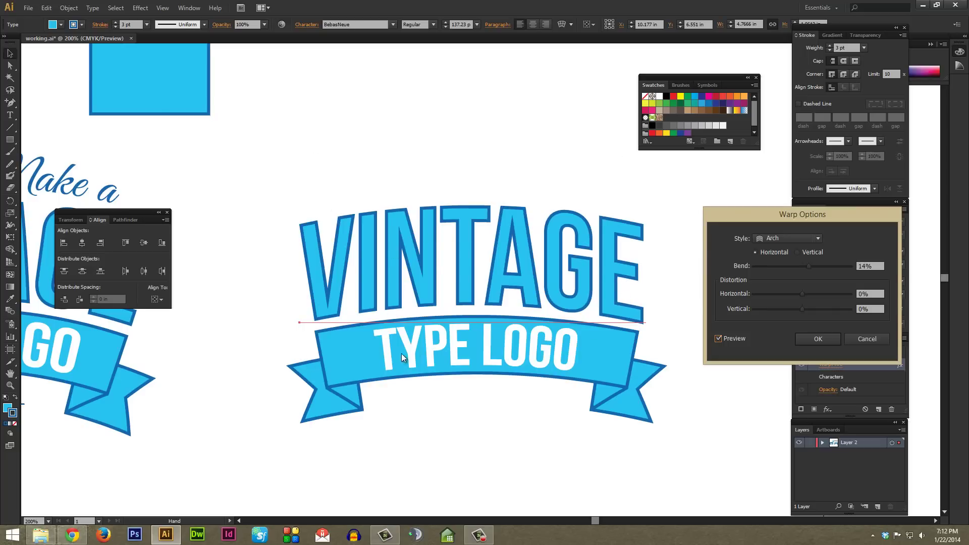
{"action": "left_click", "coordinate": [799, 237]}
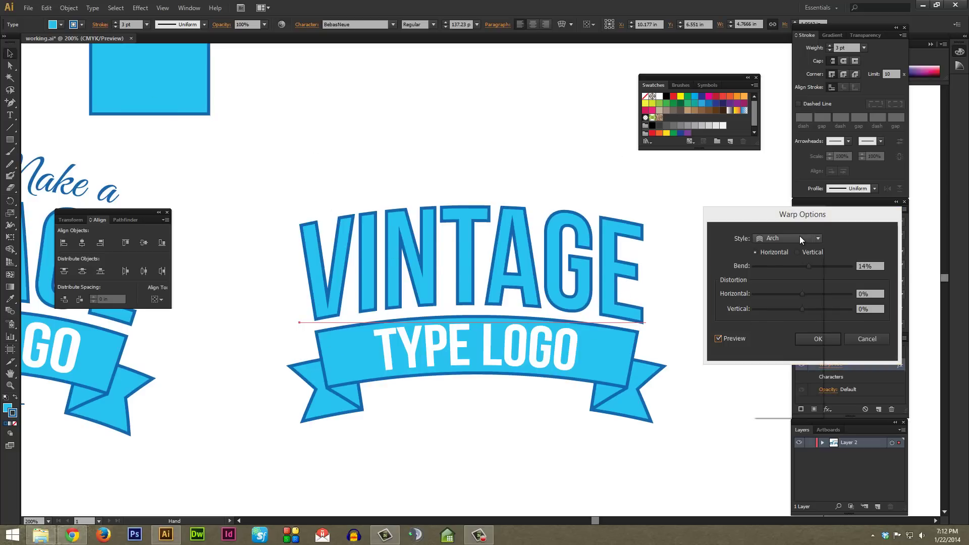
{"action": "left_click", "coordinate": [861, 236]}
{"action": "left_click", "coordinate": [862, 335]}
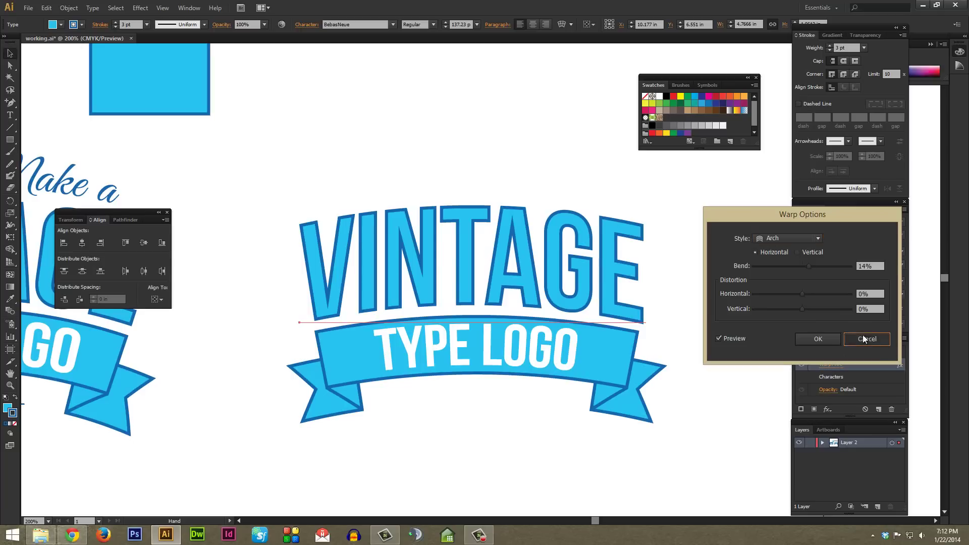
{"action": "left_click", "coordinate": [727, 320]}
Move the "How to Make a" script text down to sit just above the new VINTAGE lettering
{"action": "key", "text": "ctrl+minus"}
{"action": "key", "text": "ctrl+minus"}
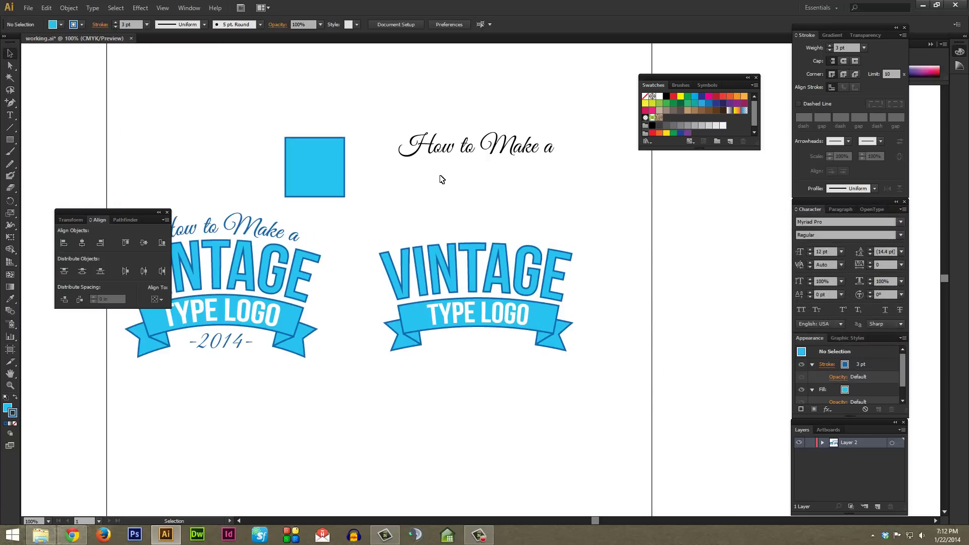
{"action": "left_click", "coordinate": [504, 155]}
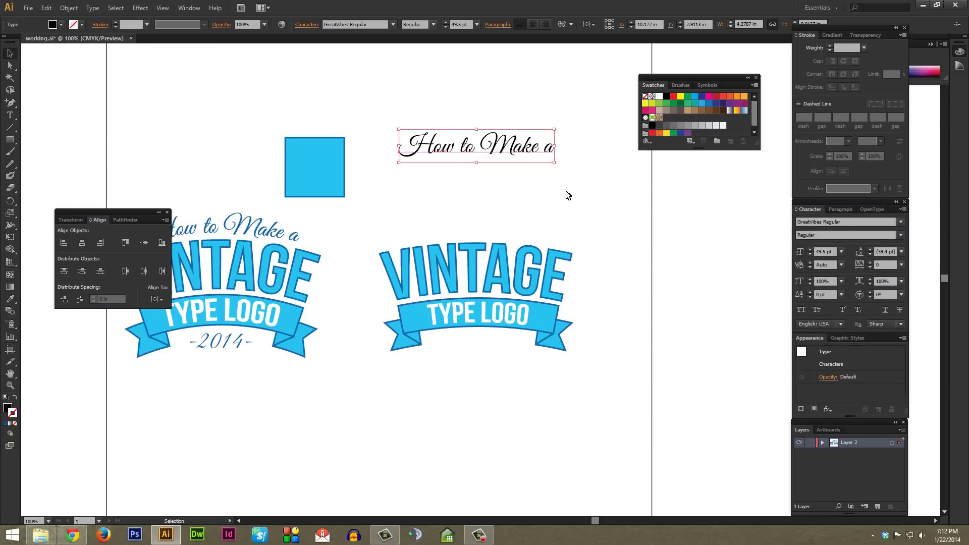
{"action": "left_click", "coordinate": [357, 25]}
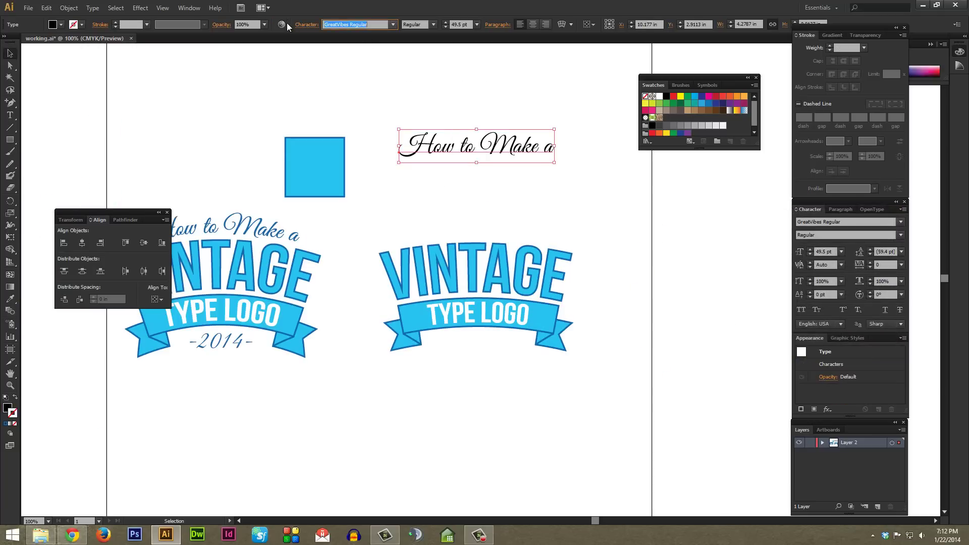
{"action": "key", "text": "Return"}
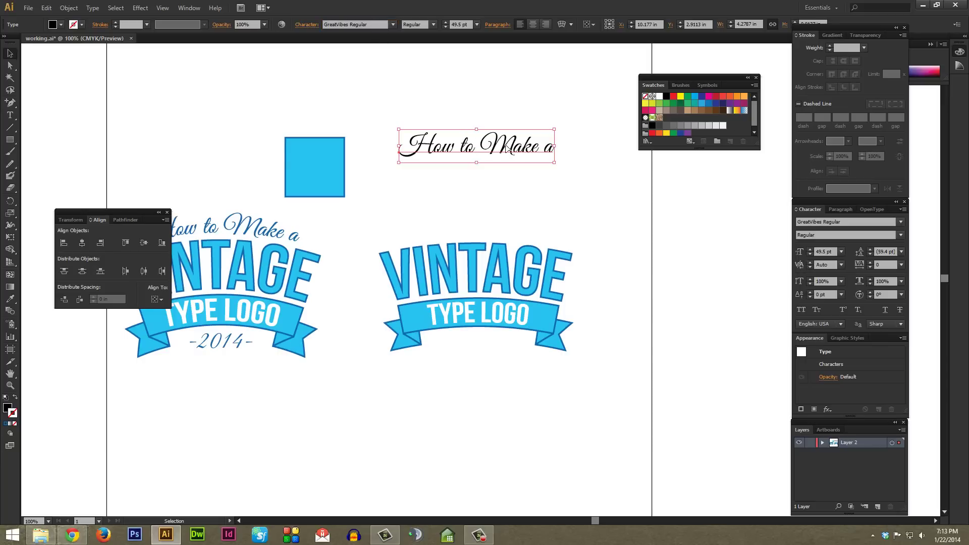
{"action": "left_click_drag", "start_coordinate": [511, 138], "coordinate": [543, 228]}
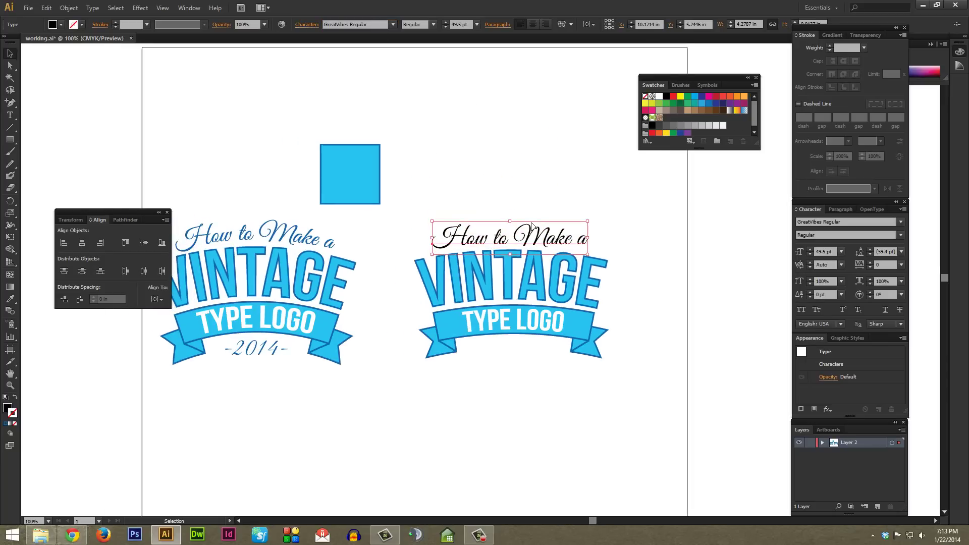
Copy the dark-blue fill from the reference logo's "How to Make a" text onto the new script line and deselect it
{"action": "key", "text": "i"}
{"action": "left_click", "coordinate": [286, 229]}
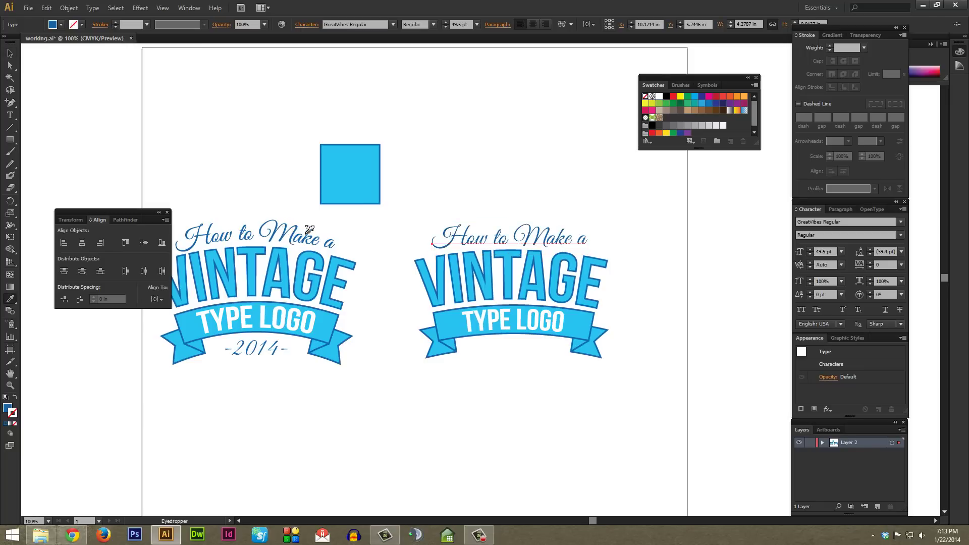
{"action": "key", "text": "v"}
{"action": "left_click", "coordinate": [532, 183]}
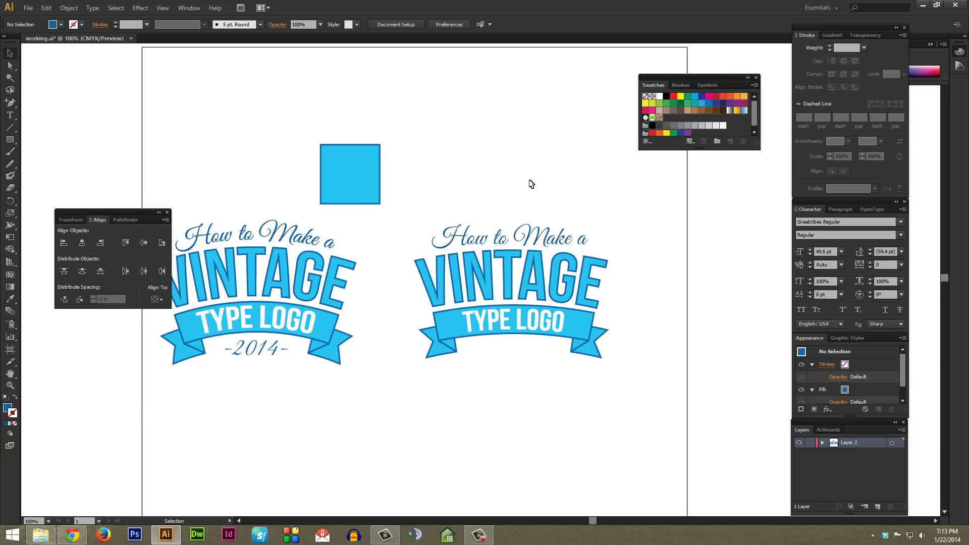
Apply a horizontal Arc warp with about 14% bend to the new "How to Make a" line and move it slightly down toward VINTAGE
{"action": "left_click", "coordinate": [528, 234]}
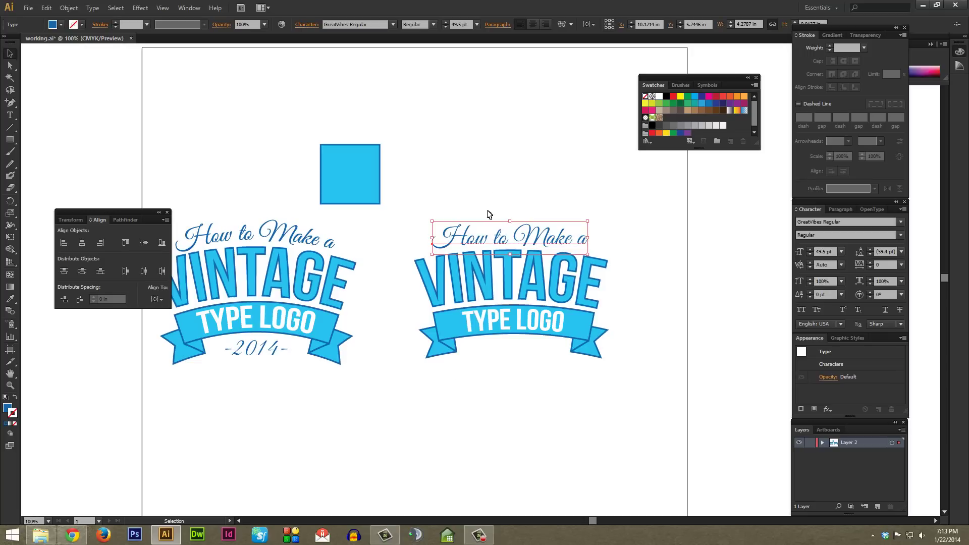
{"action": "left_click", "coordinate": [140, 8]}
{"action": "mouse_move", "coordinate": [183, 139]}
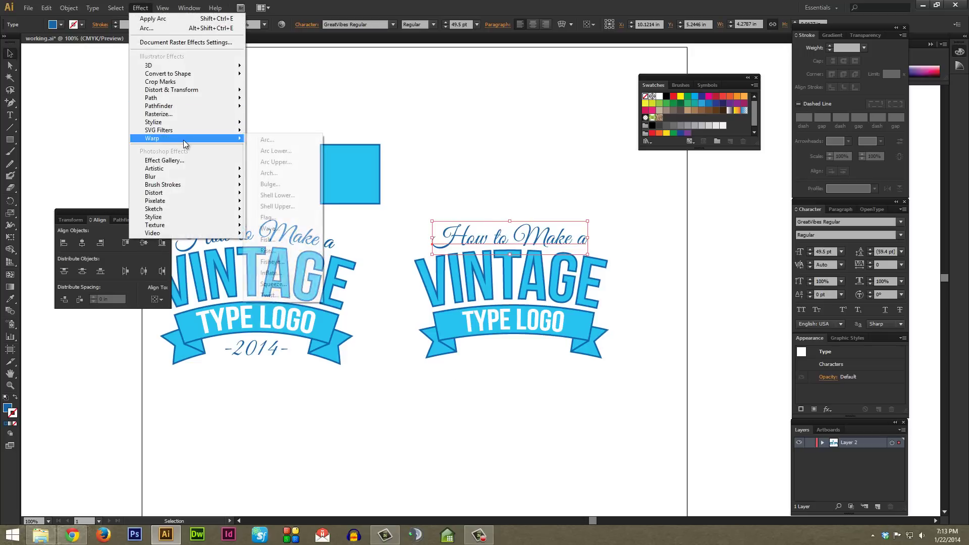
{"action": "left_click", "coordinate": [280, 144]}
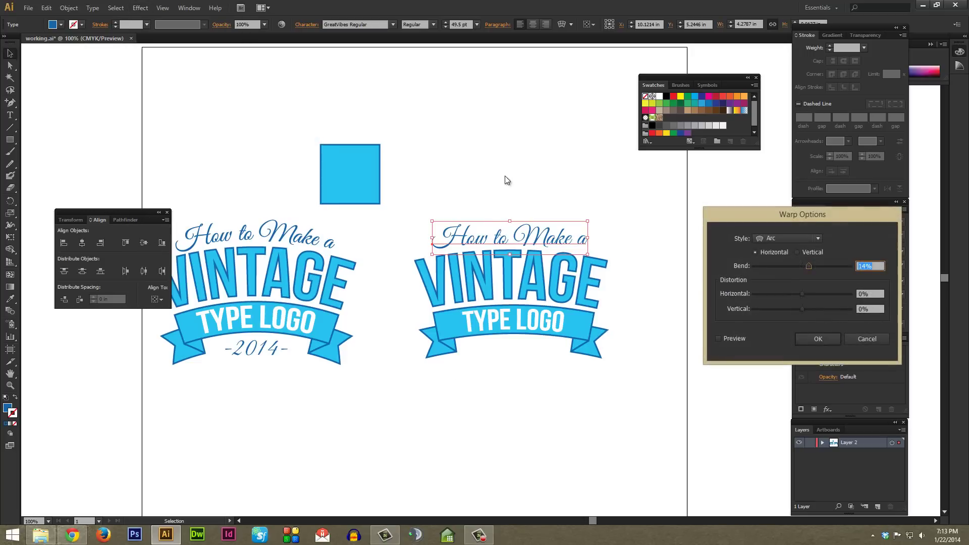
{"action": "left_click", "coordinate": [718, 339]}
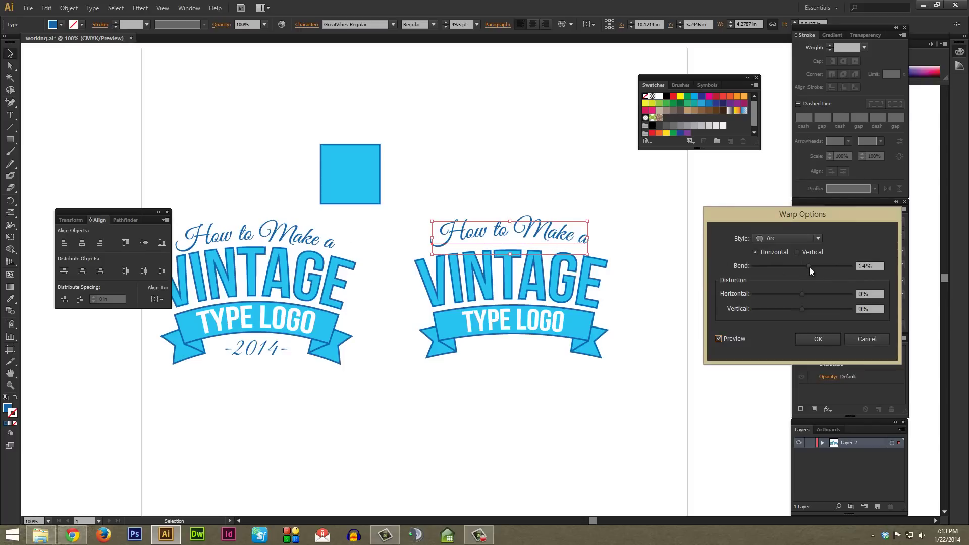
{"action": "left_click_drag", "start_coordinate": [809, 268], "coordinate": [807, 267]}
{"action": "left_click", "coordinate": [818, 338]}
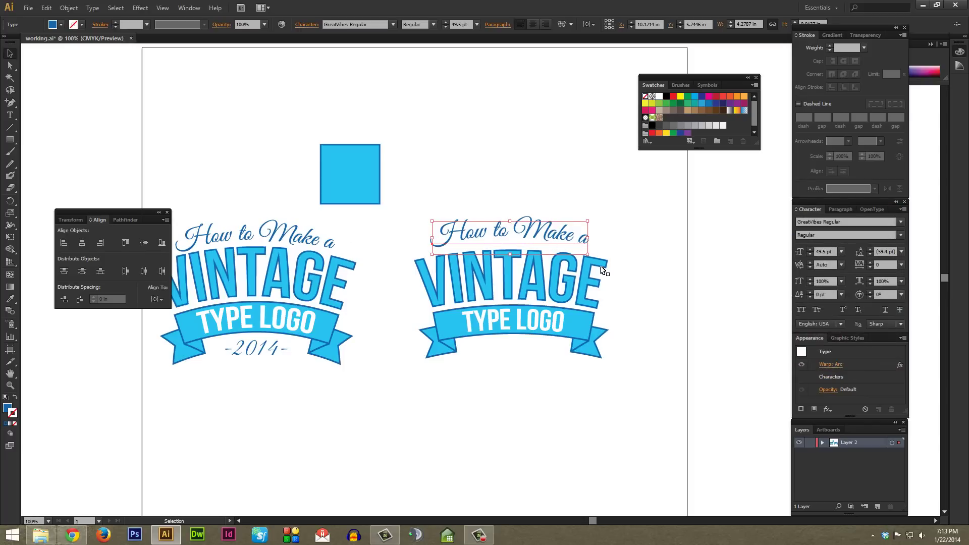
{"action": "left_click_drag", "start_coordinate": [574, 234], "coordinate": [576, 241]}
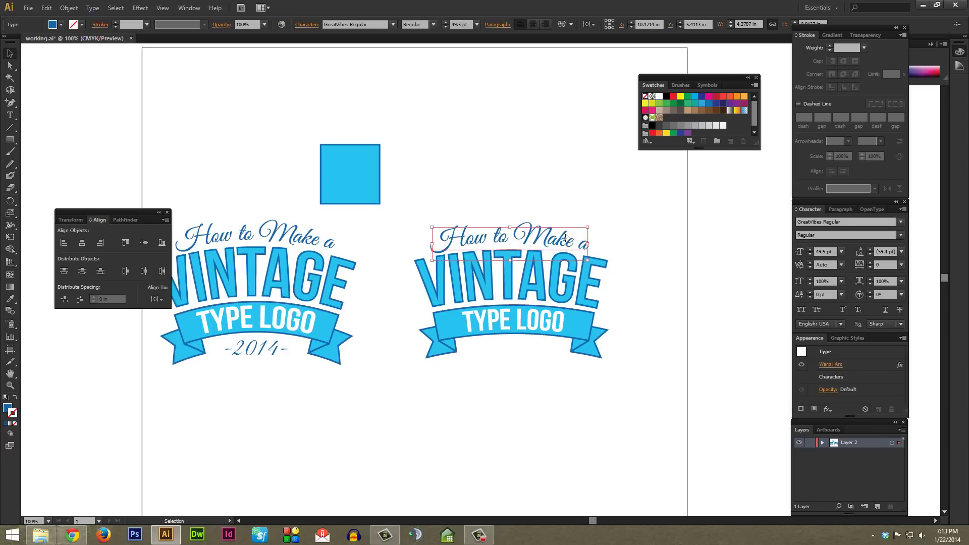
{"action": "left_click", "coordinate": [367, 299]}
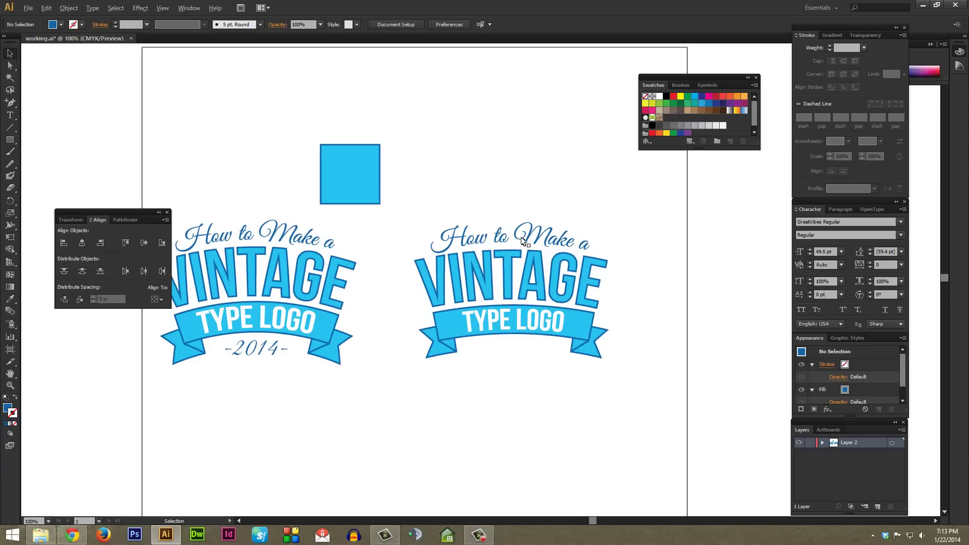
Duplicate the new "How to Make a" line below the ribbon and remove the Arc warp from the copy
{"action": "left_click_drag", "start_coordinate": [523, 241], "coordinate": [513, 370]}
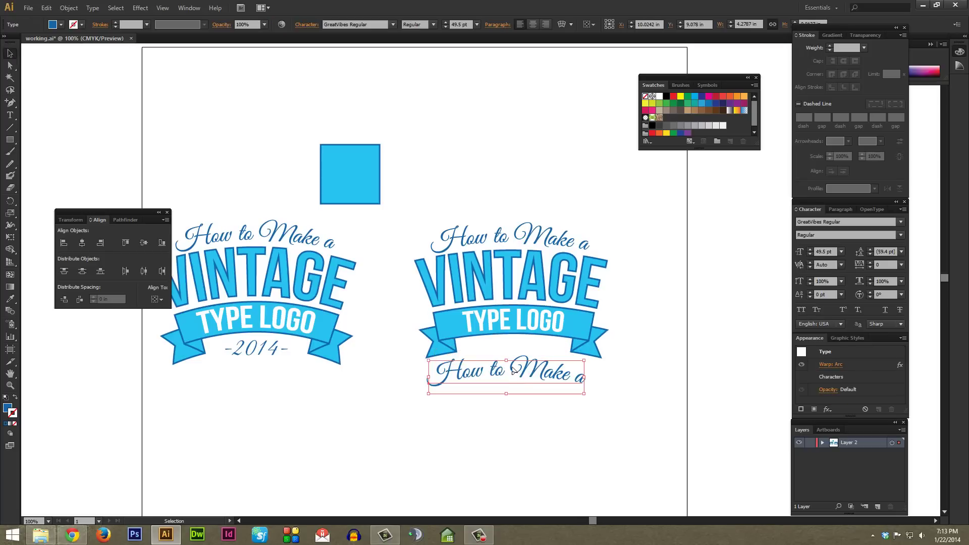
{"action": "left_click", "coordinate": [860, 364]}
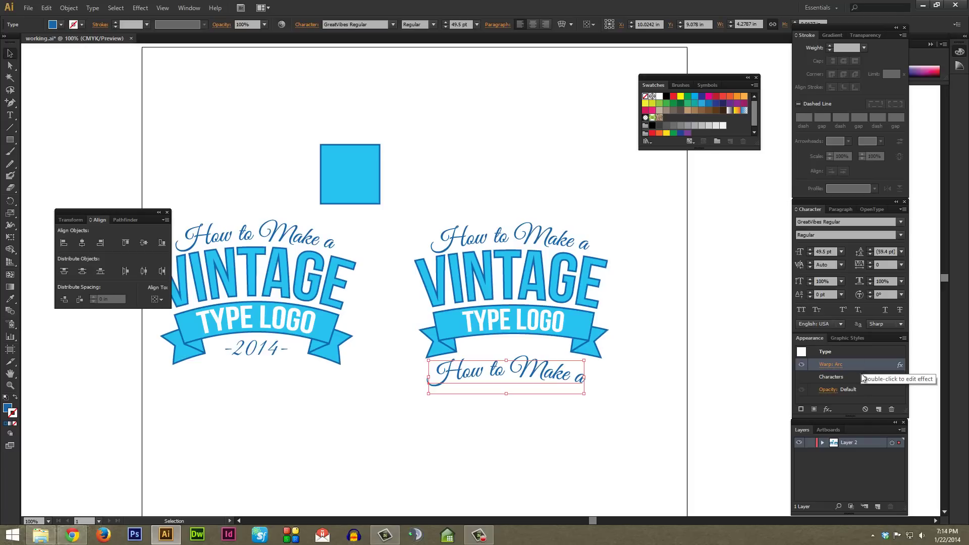
{"action": "left_click", "coordinate": [891, 409]}
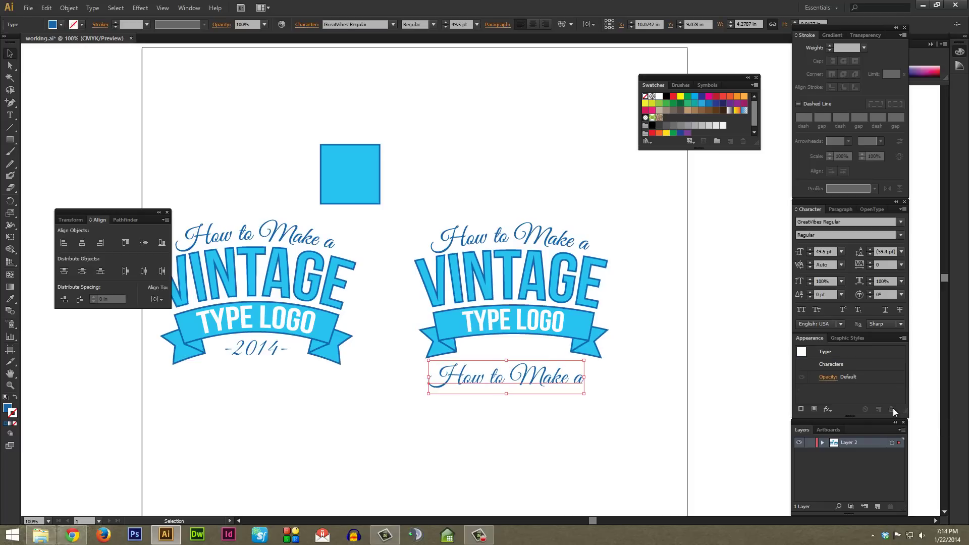
{"action": "left_click", "coordinate": [687, 370]}
Replace the duplicated script line's text with "-2014-"
{"action": "double_click", "coordinate": [543, 376]}
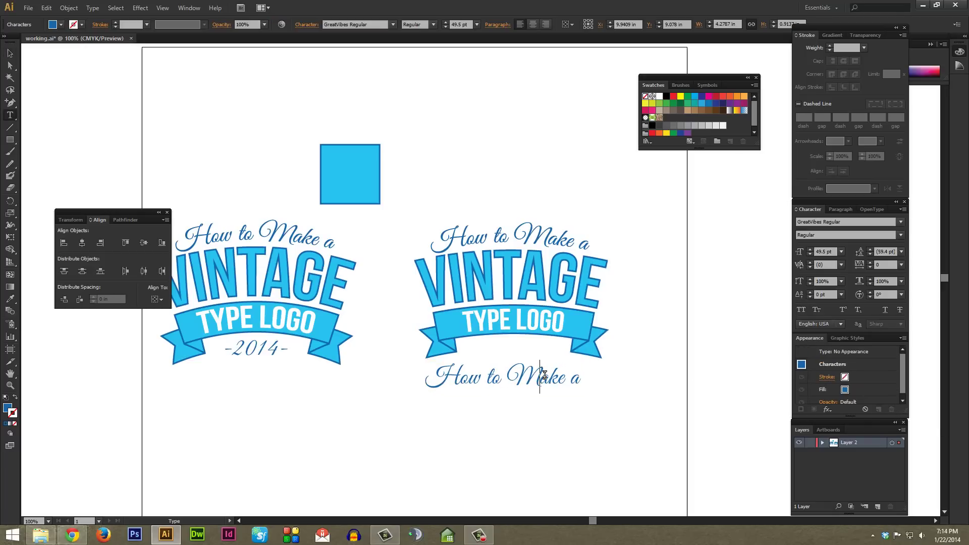
{"action": "left_click_drag", "start_coordinate": [574, 377], "coordinate": [360, 366]}
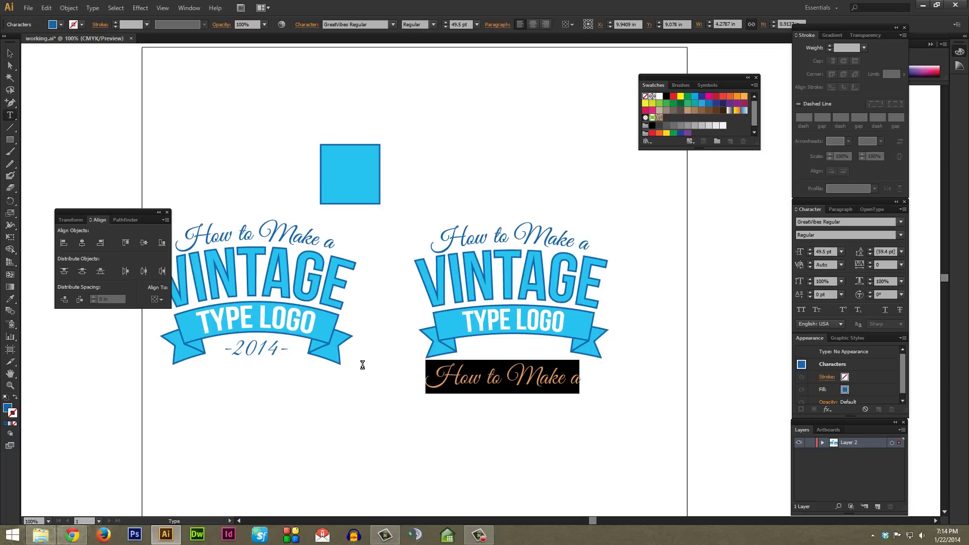
{"action": "key", "text": "BackSpace"}
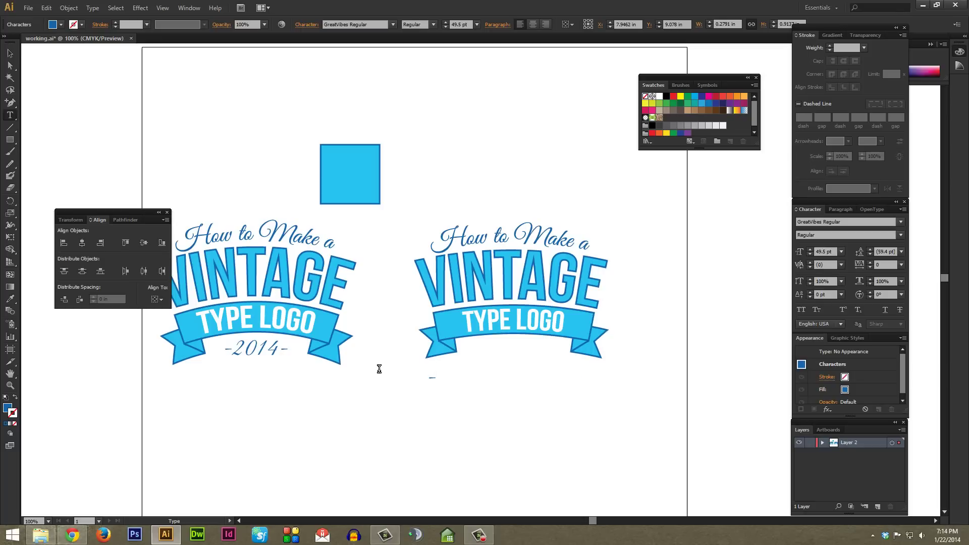
{"action": "type", "text": "-2014-"}
{"action": "left_click", "coordinate": [379, 368], "text": "ctrl"}
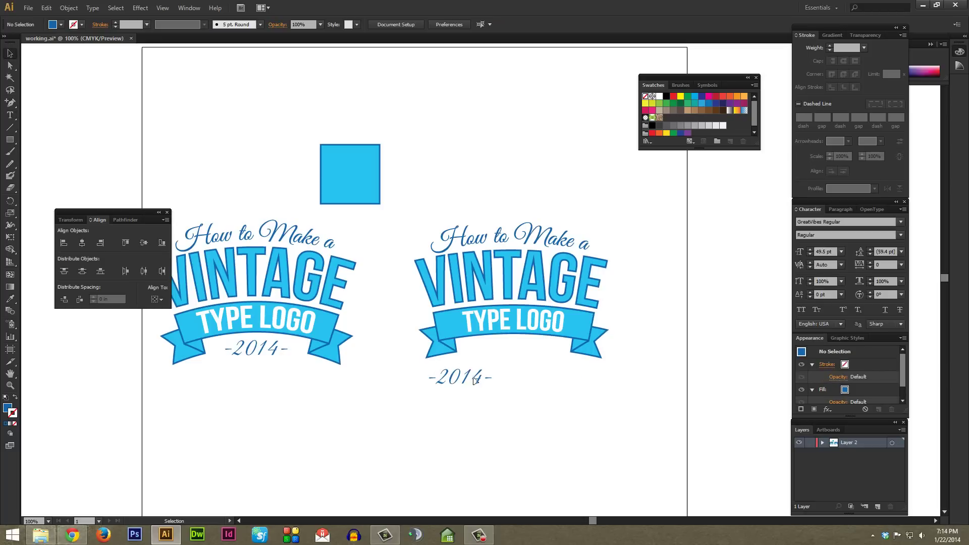
Move the "-2014-" text up beneath the middle of the new ribbon, between its folded ends, and deselect it
{"action": "left_click_drag", "start_coordinate": [471, 378], "coordinate": [525, 352]}
{"action": "key", "text": "ctrl+shift+a"}
{"action": "left_click", "coordinate": [522, 357]}
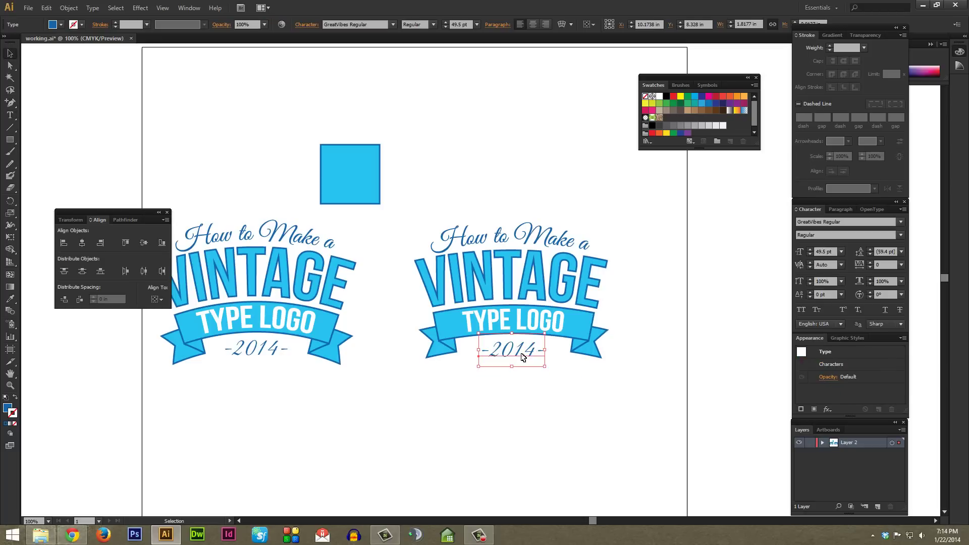
{"action": "left_click", "coordinate": [520, 407]}
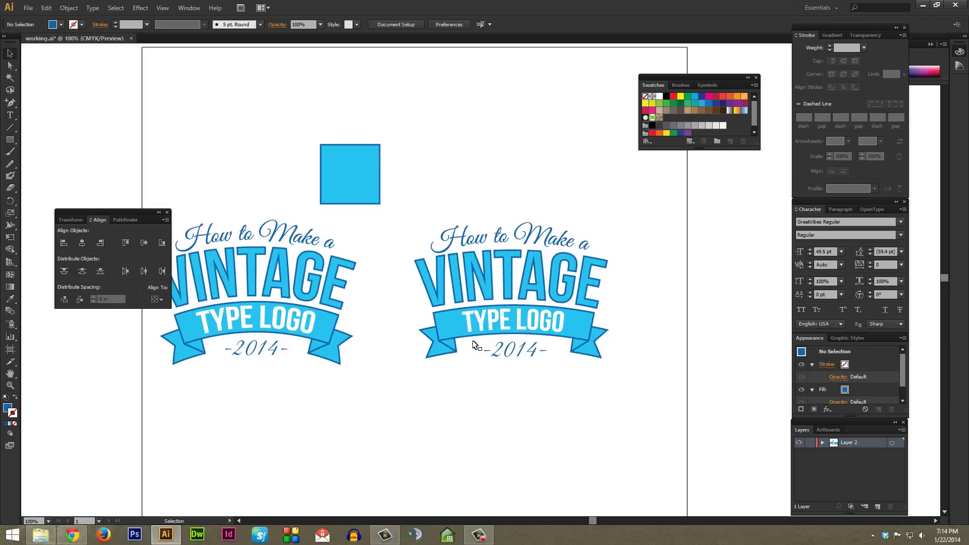
Select the whole new logo and place a copy of it in the empty lower area of the artboard
{"action": "left_click_drag", "start_coordinate": [416, 212], "coordinate": [609, 315]}
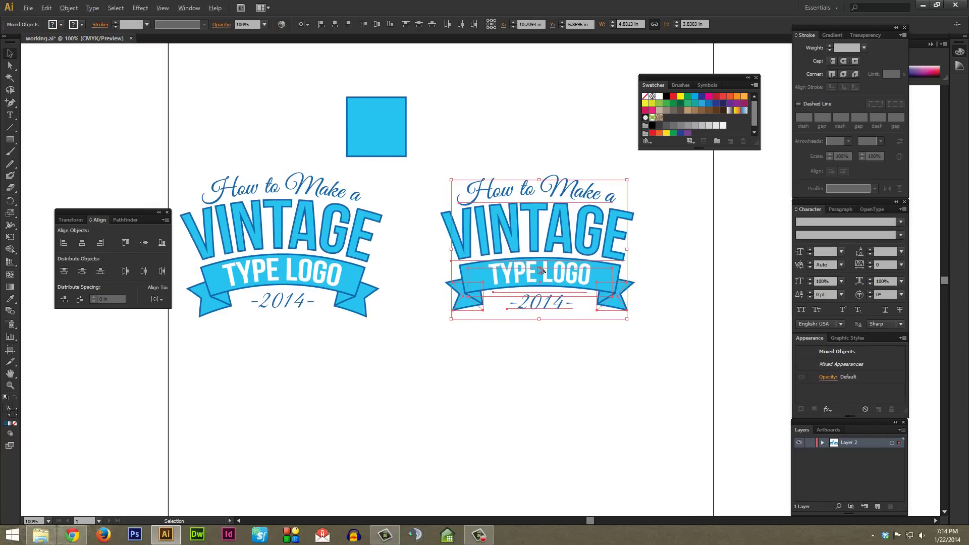
{"action": "left_click_drag", "start_coordinate": [538, 268], "coordinate": [456, 496], "text": "alt"}
{"action": "left_click_drag", "start_coordinate": [469, 361], "coordinate": [527, 176]}
{"action": "left_click_drag", "start_coordinate": [562, 322], "coordinate": [536, 291]}
Try ungrouping the copied logo's TYPE LOGO ribbon while its Arc warp is still live, and undo the ungrouping
{"action": "left_click", "coordinate": [562, 290]}
{"action": "right_click", "coordinate": [562, 290]}
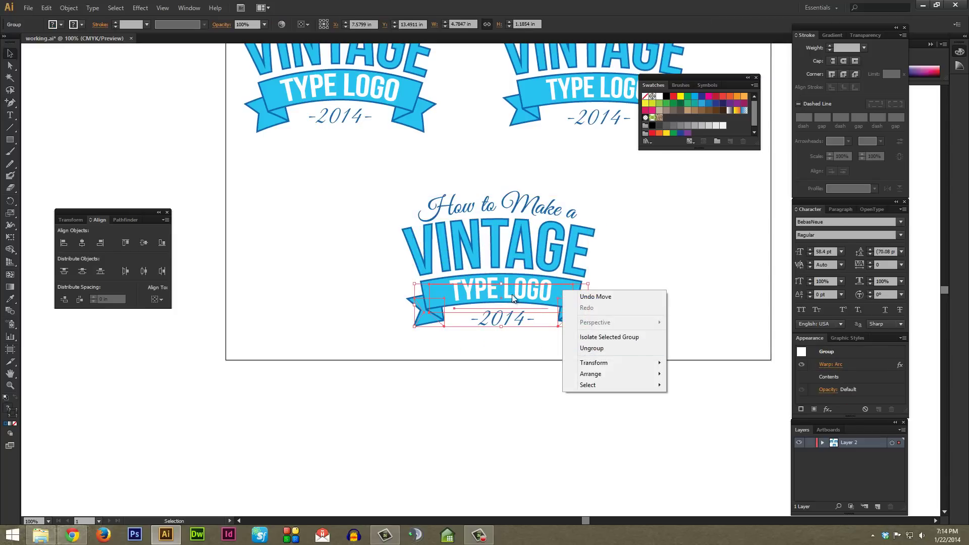
{"action": "left_click", "coordinate": [591, 349]}
{"action": "left_click", "coordinate": [642, 305]}
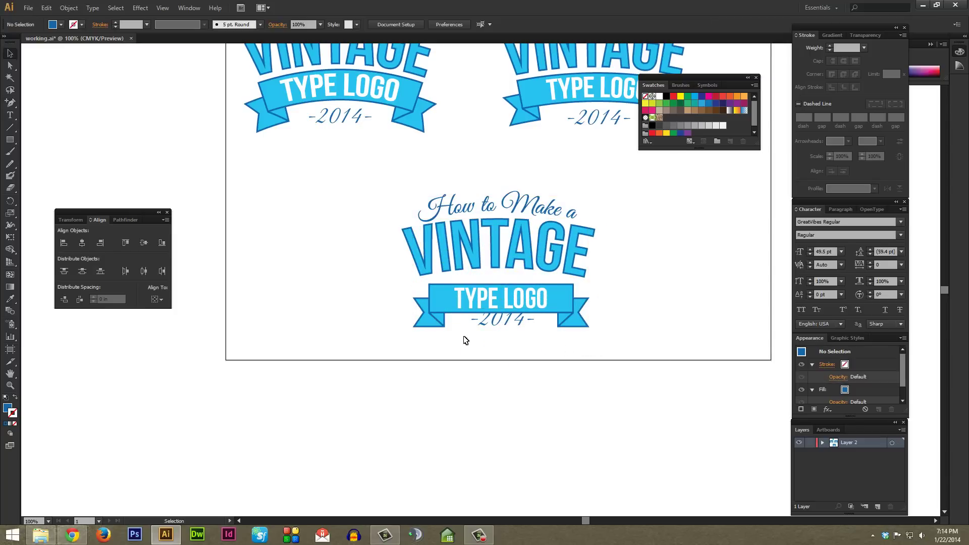
{"action": "key", "text": "ctrl+z"}
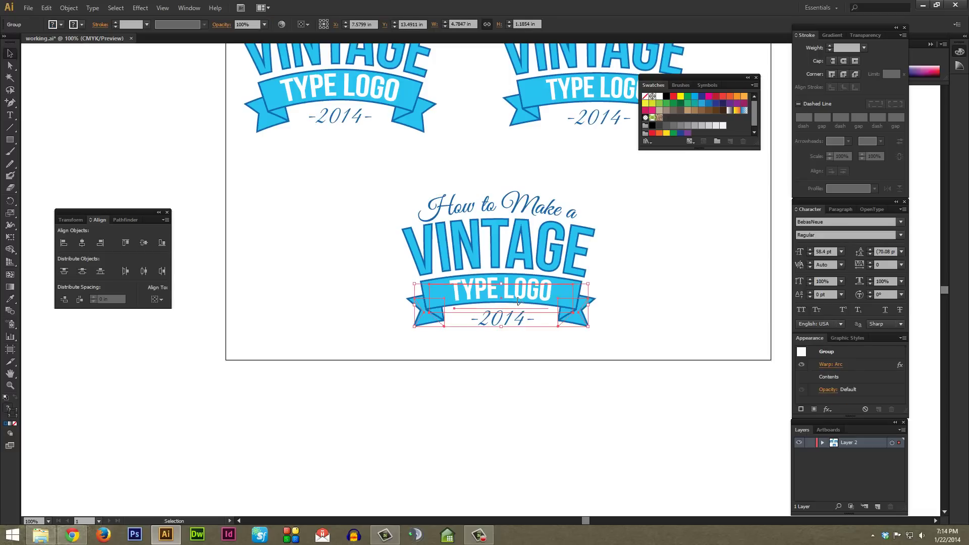
{"action": "left_click", "coordinate": [637, 298]}
Expand the appearance of the copied logo's TYPE LOGO ribbon group, ungroup it and deselect
{"action": "left_click", "coordinate": [572, 290]}
{"action": "left_click", "coordinate": [68, 8]}
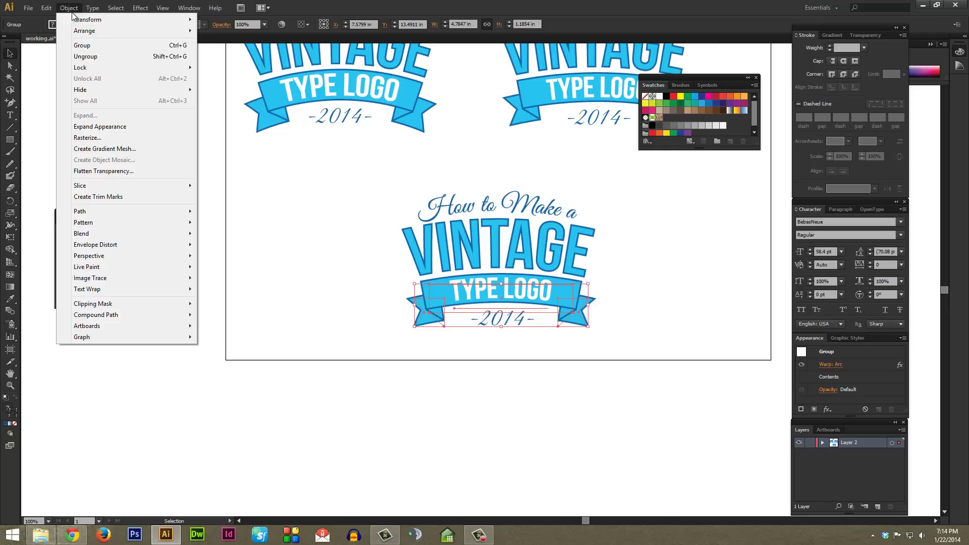
{"action": "left_click", "coordinate": [112, 131]}
{"action": "left_click", "coordinate": [354, 258]}
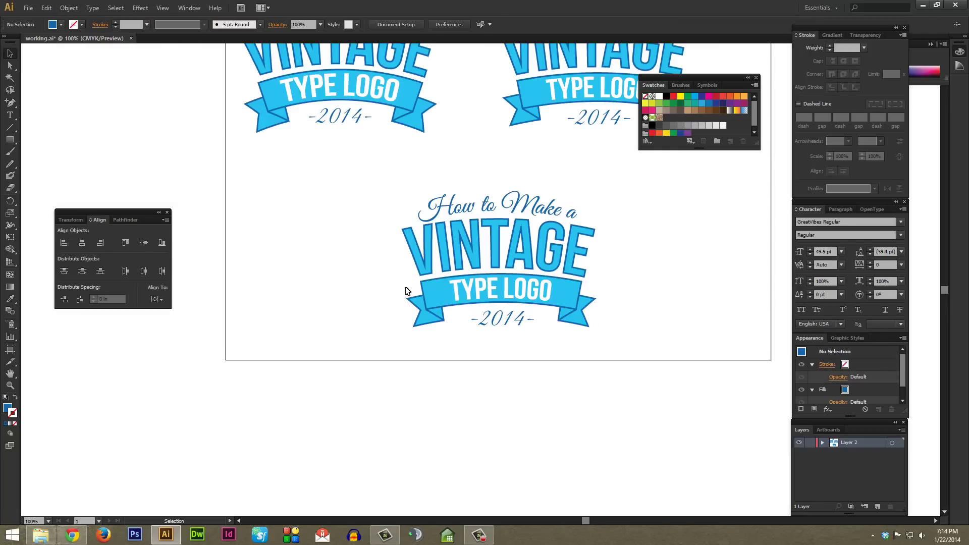
{"action": "right_click", "coordinate": [535, 295]}
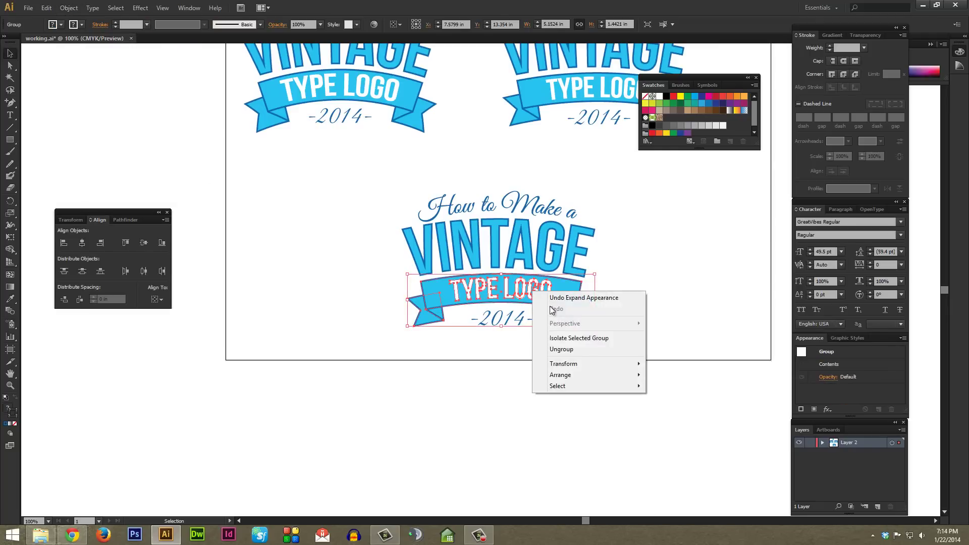
{"action": "left_click", "coordinate": [567, 351]}
{"action": "left_click", "coordinate": [593, 284]}
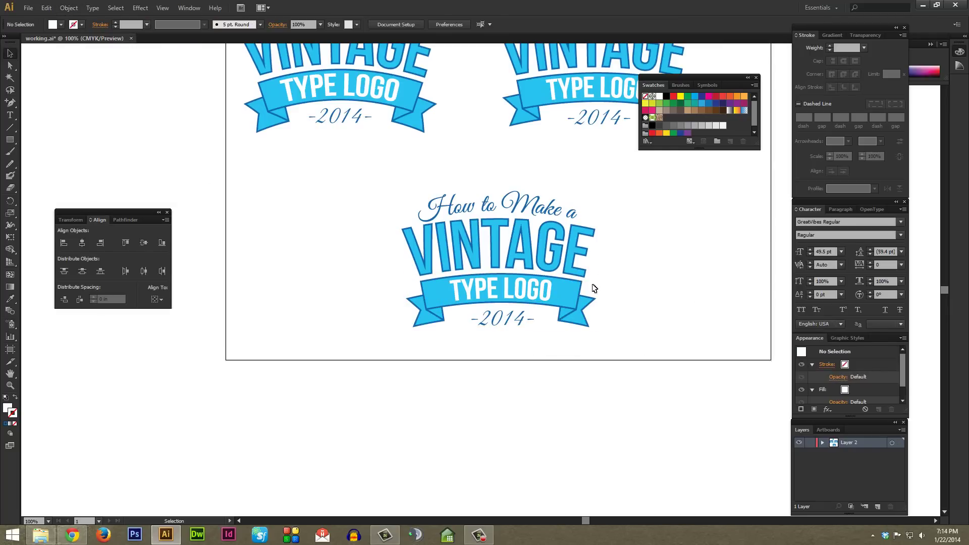
Try moving the TYPE LOGO lettering down on the copied ribbon, undo the move and deselect
{"action": "left_click_drag", "start_coordinate": [545, 293], "coordinate": [539, 314]}
{"action": "key", "text": "ctrl+z"}
{"action": "left_click", "coordinate": [678, 292]}
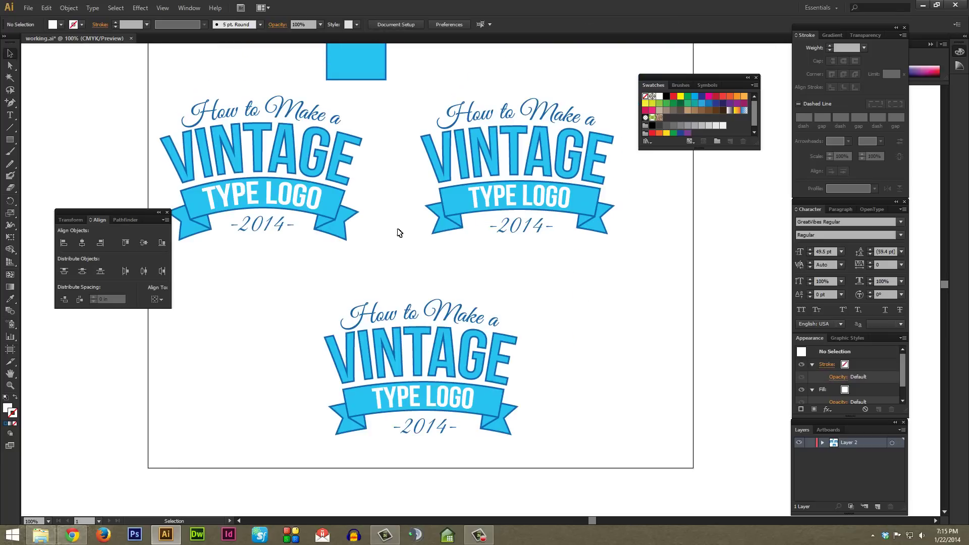